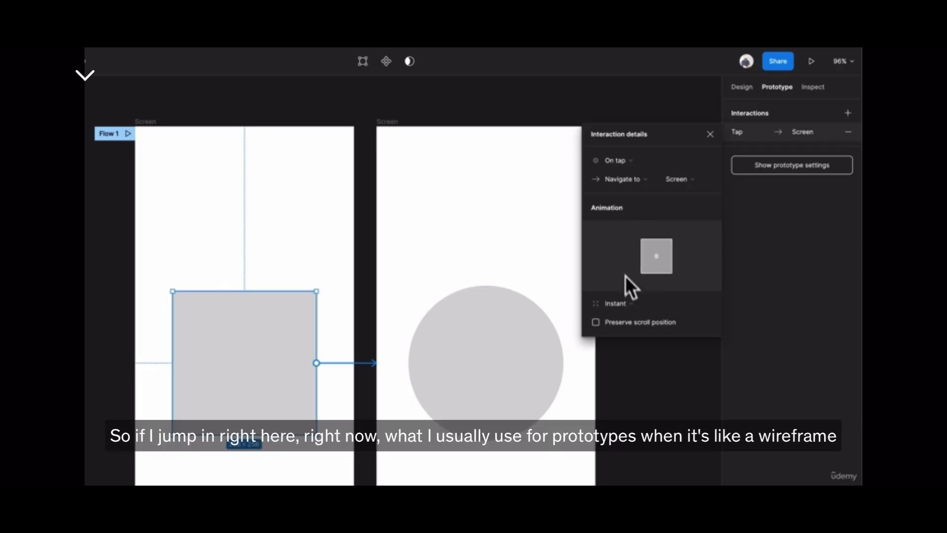
Preview the Instant transition in the prototype by repeatedly tapping between the square and circle screens, and return to the design file.
click(632, 307)
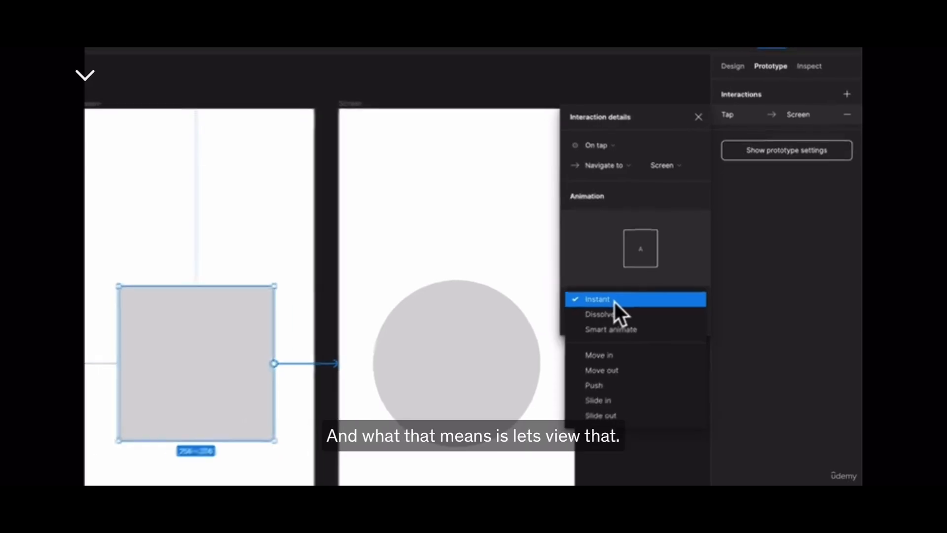
click(205, 52)
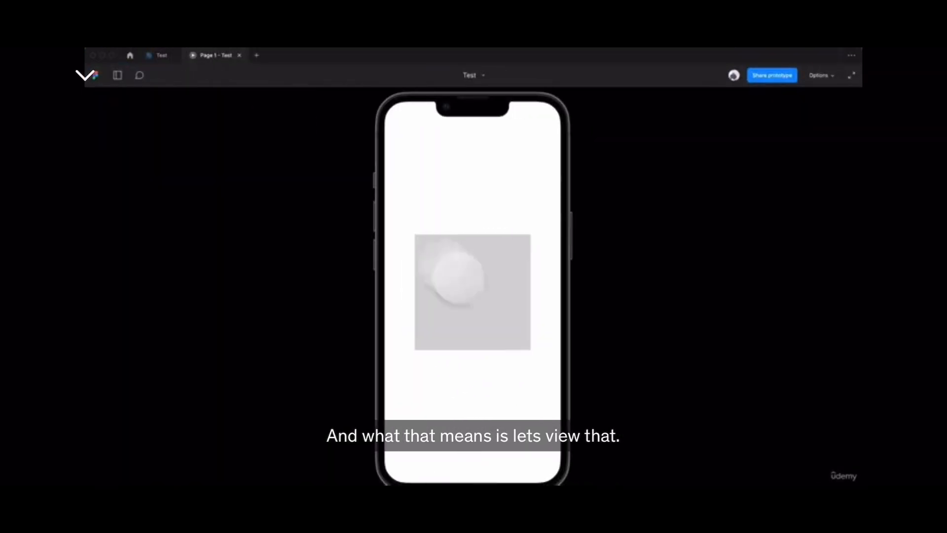
click(465, 272)
click(464, 271)
click(464, 271)
click(463, 270)
click(462, 271)
click(463, 271)
click(463, 272)
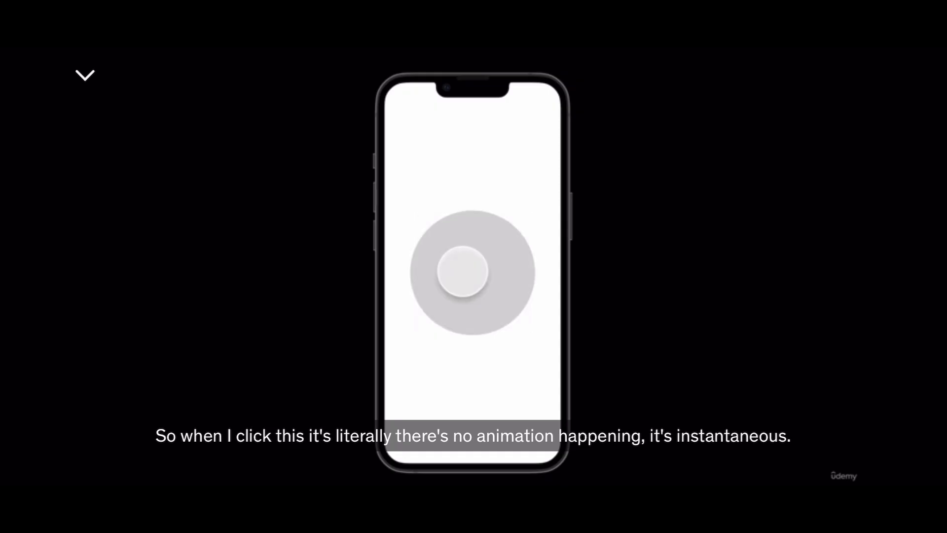
click(463, 271)
click(463, 270)
click(463, 271)
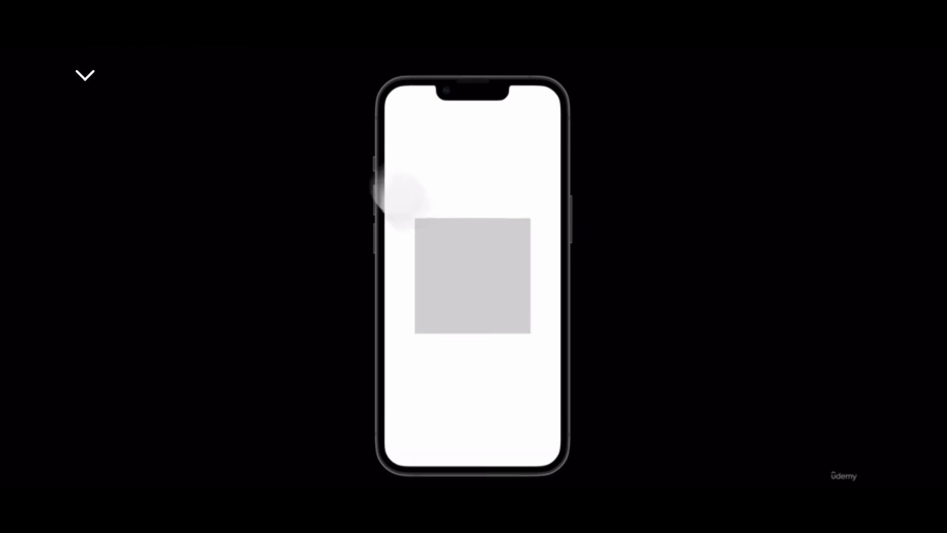
mouse_move(289, 83)
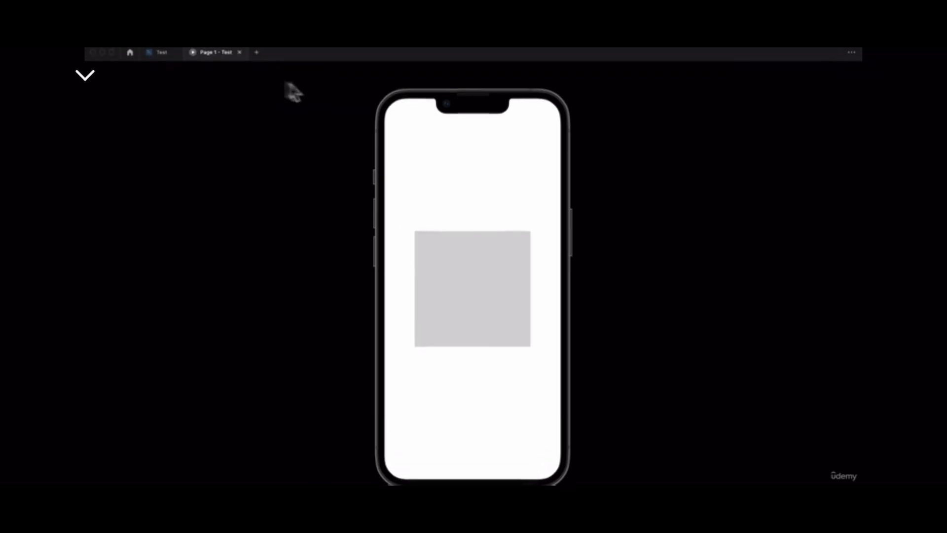
click(165, 57)
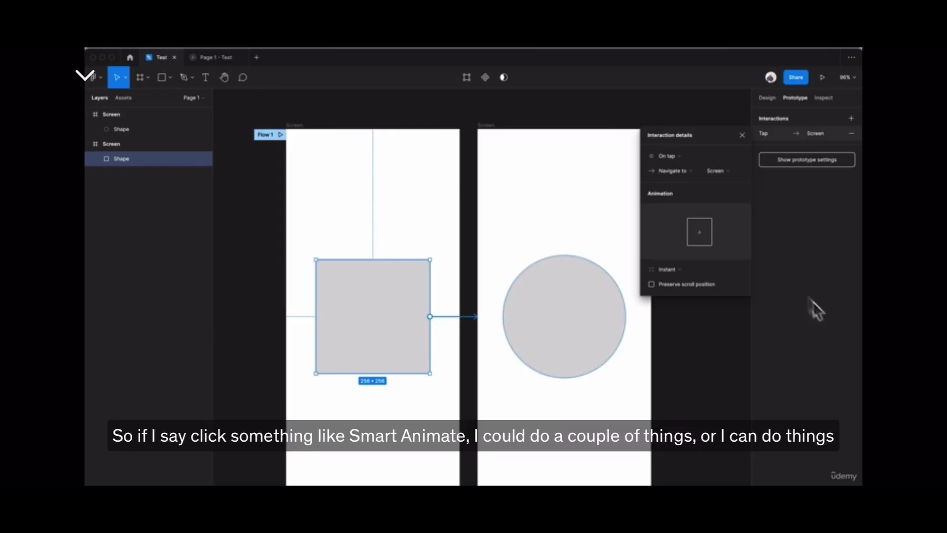
Try Smart animate and Move in for the square's tap transition, and settle on the Move out animation.
click(689, 266)
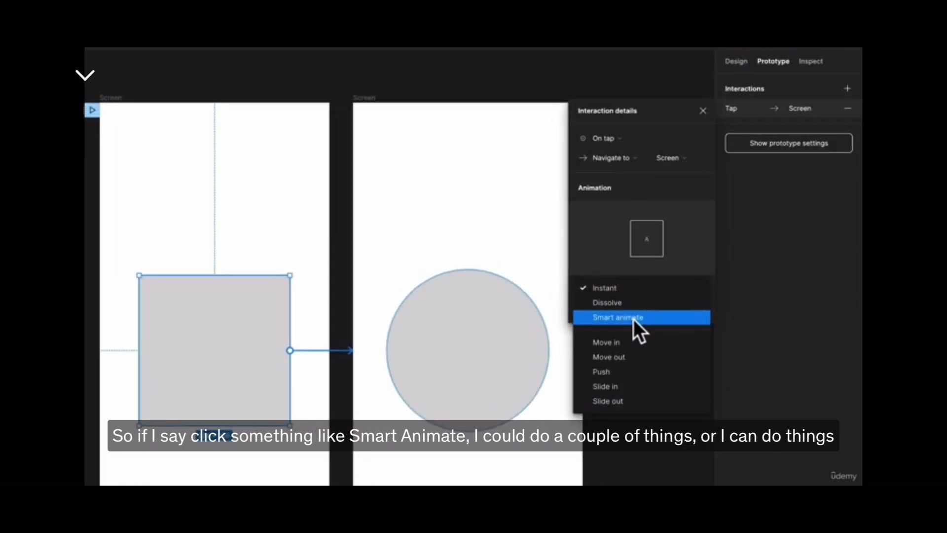
click(633, 318)
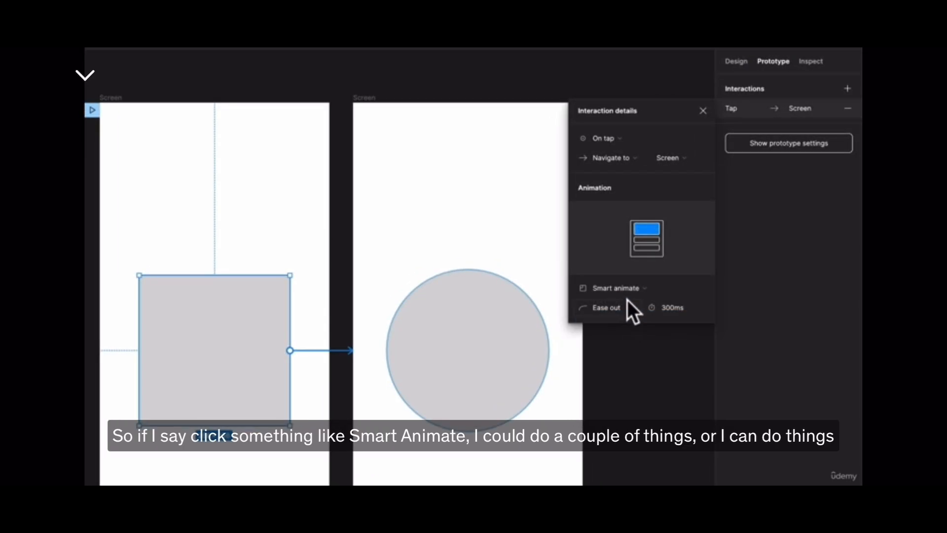
click(628, 292)
click(629, 312)
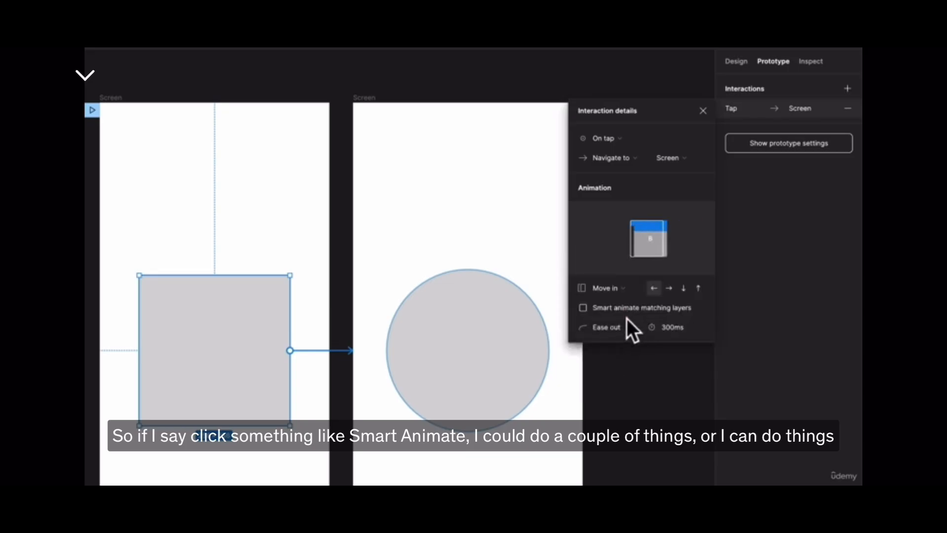
click(604, 288)
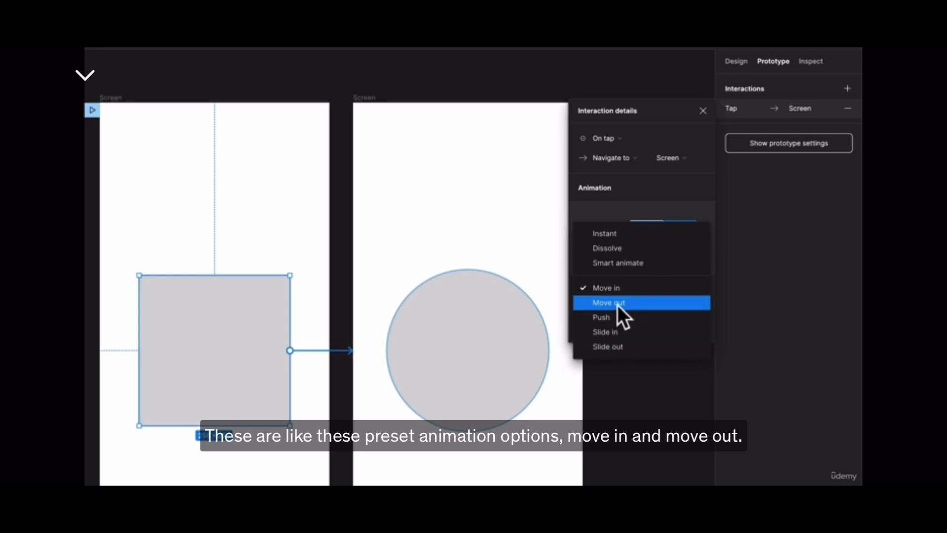
click(618, 305)
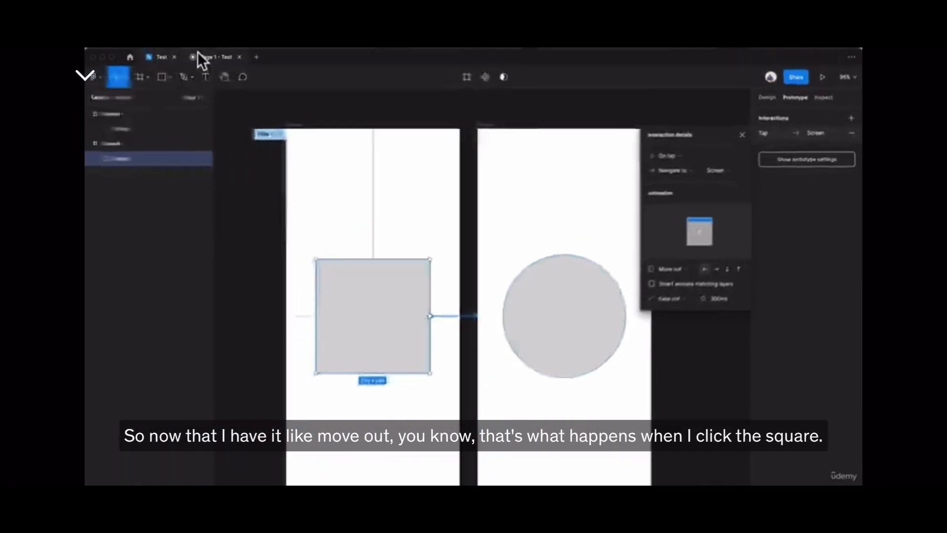
Preview the Move out transition in the prototype by tapping the square, and return to the design file.
click(197, 55)
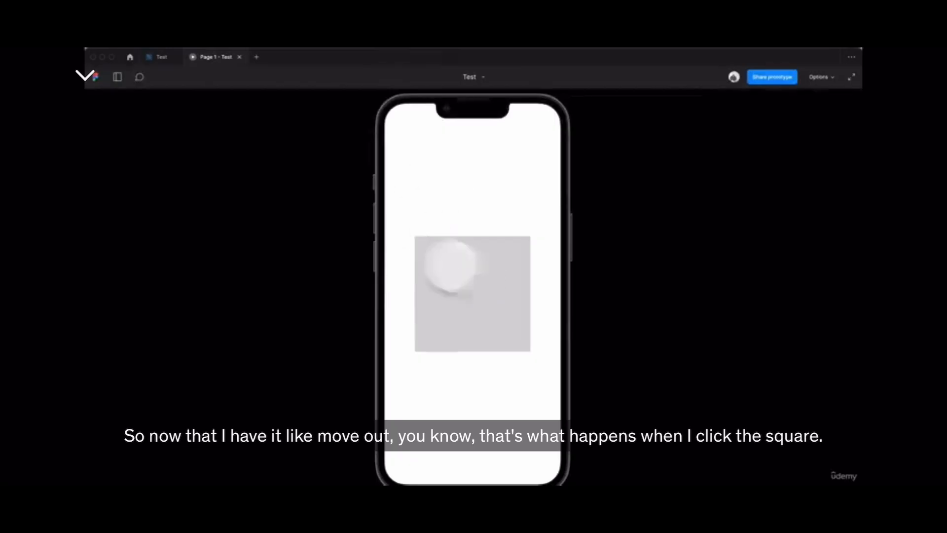
click(448, 265)
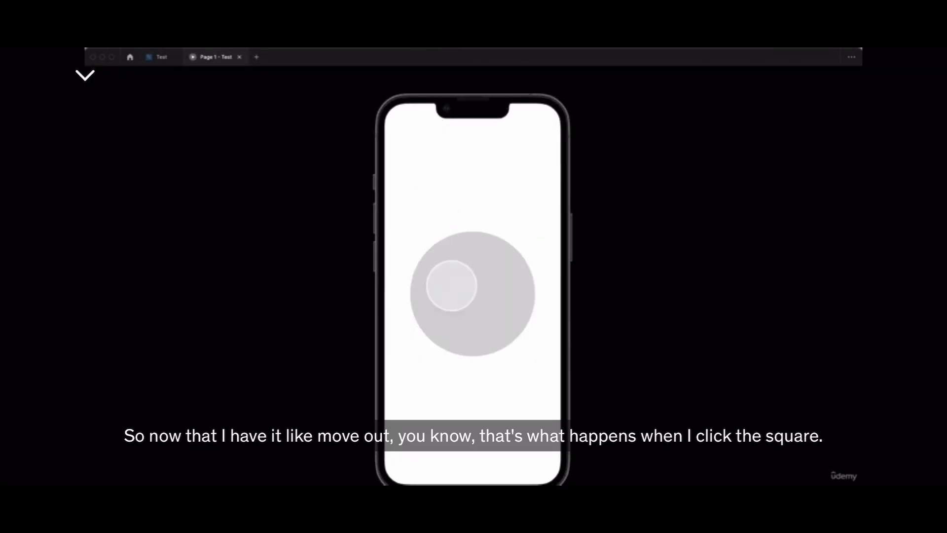
click(162, 58)
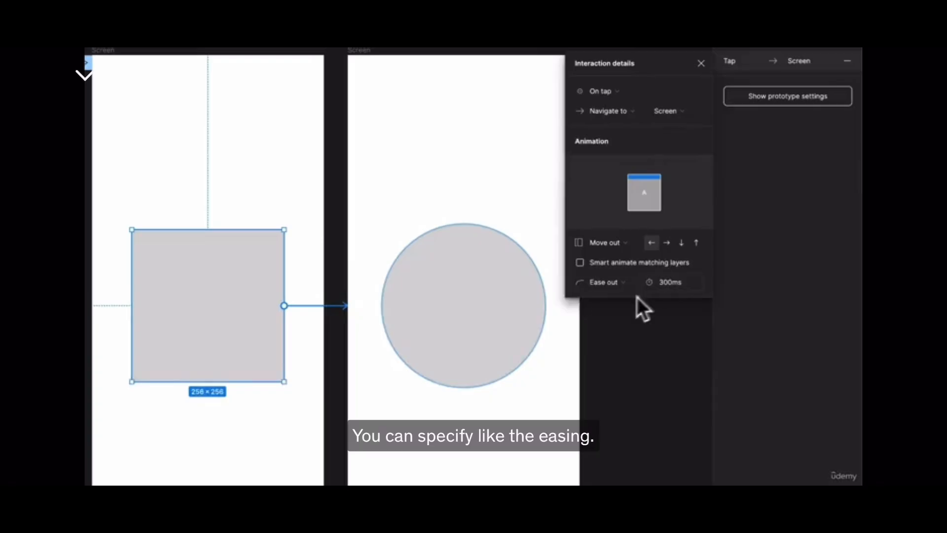
Try the Ease in easing on the square's Move out transition, and replace it with Bouncy.
click(609, 286)
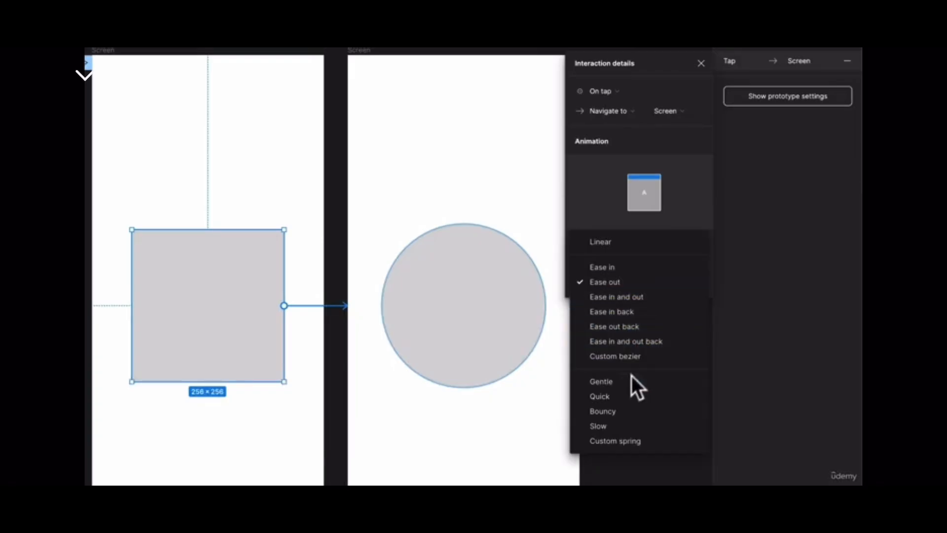
click(631, 271)
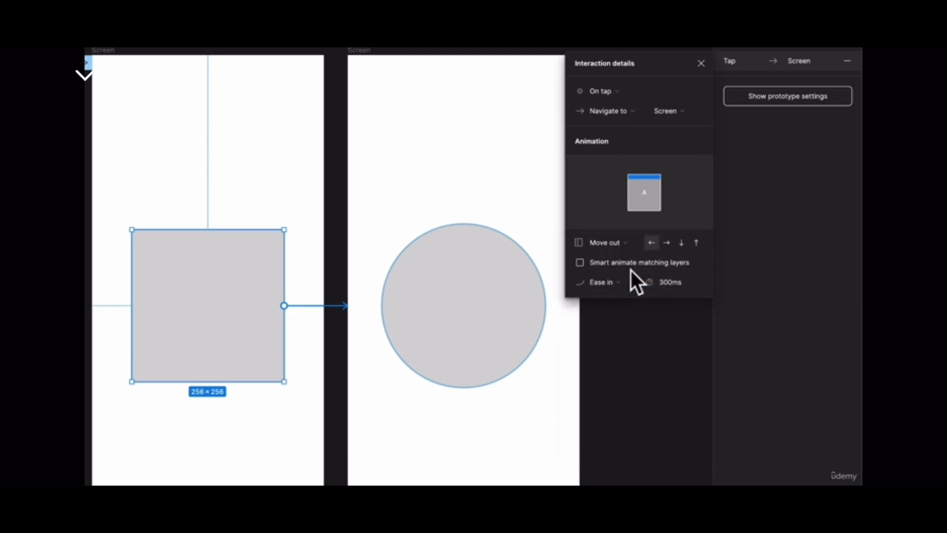
click(605, 280)
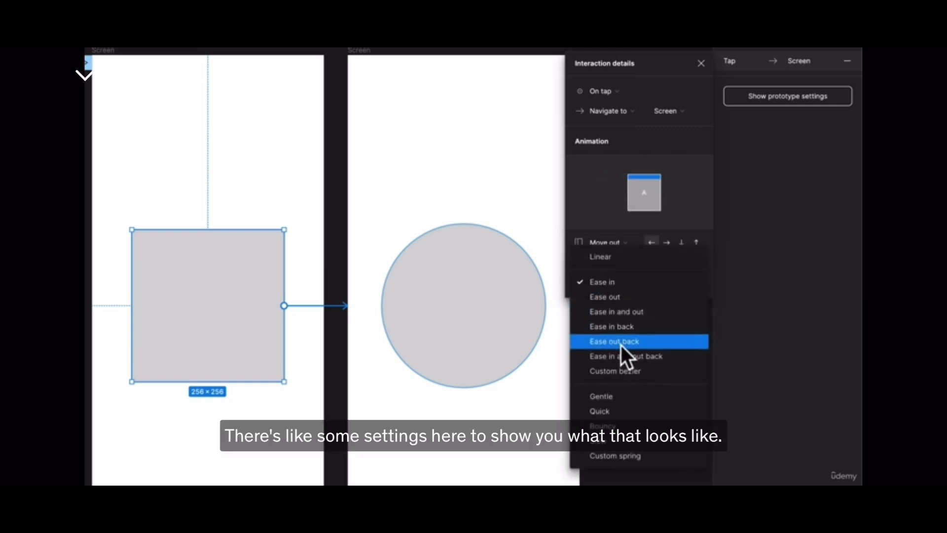
click(606, 425)
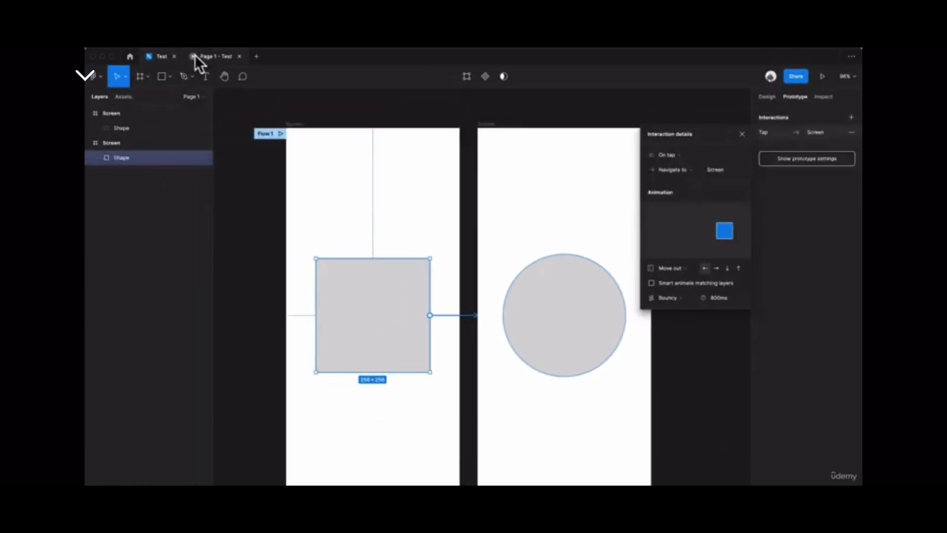
Preview the Bouncy transition in the prototype, and examine the transition's duration setting in the design file.
click(196, 56)
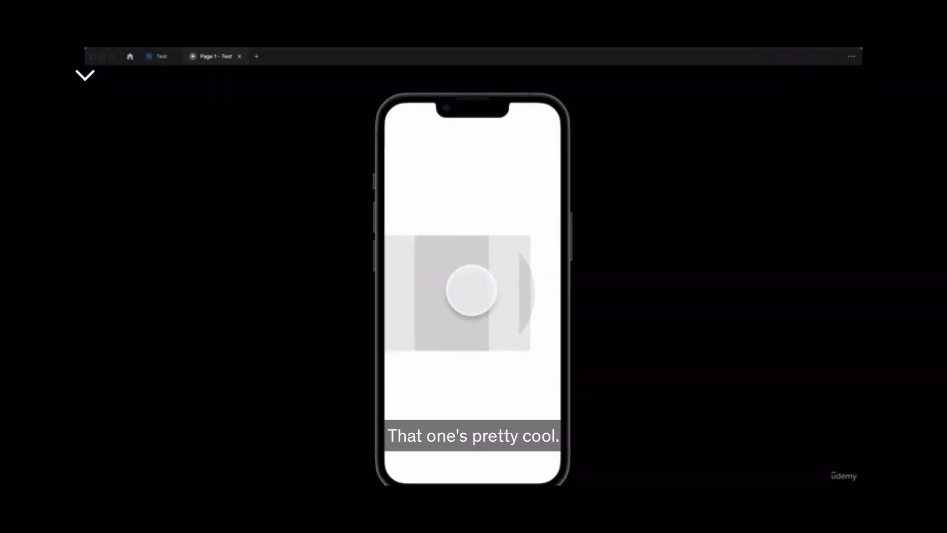
click(159, 58)
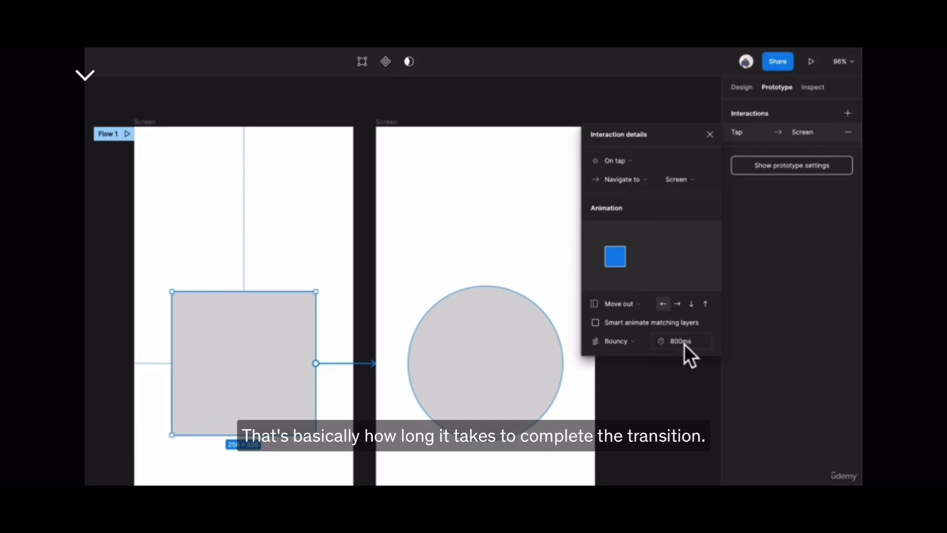
click(679, 341)
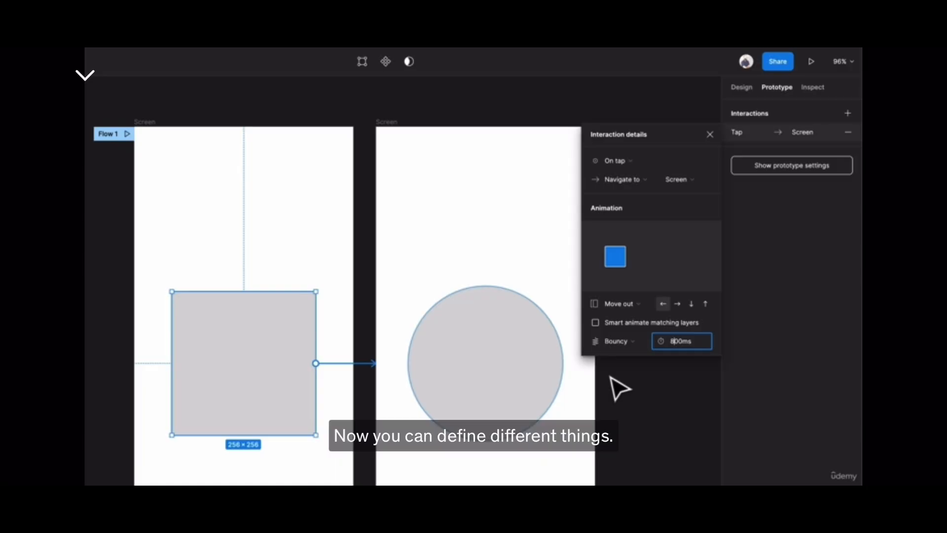
click(438, 185)
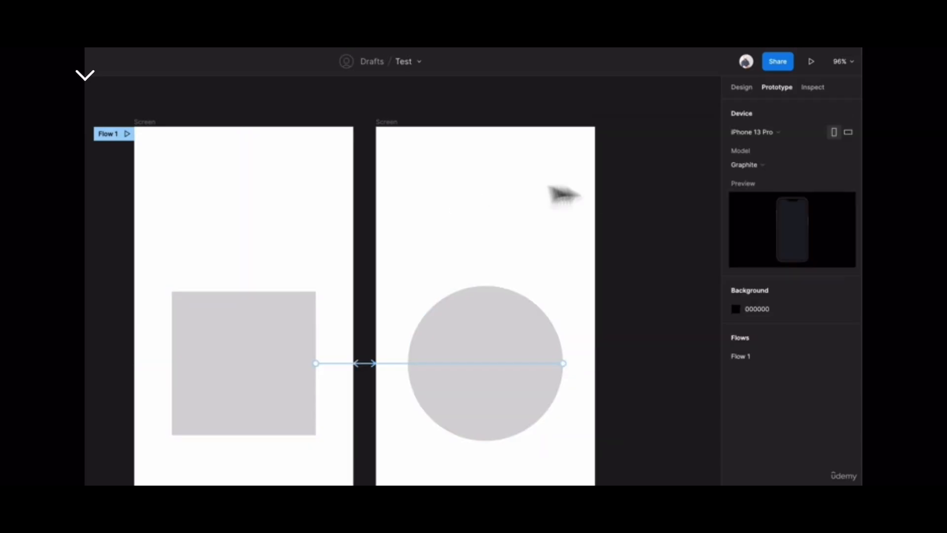
Change the animation of the square's tap connection to Smart animate.
click(244, 353)
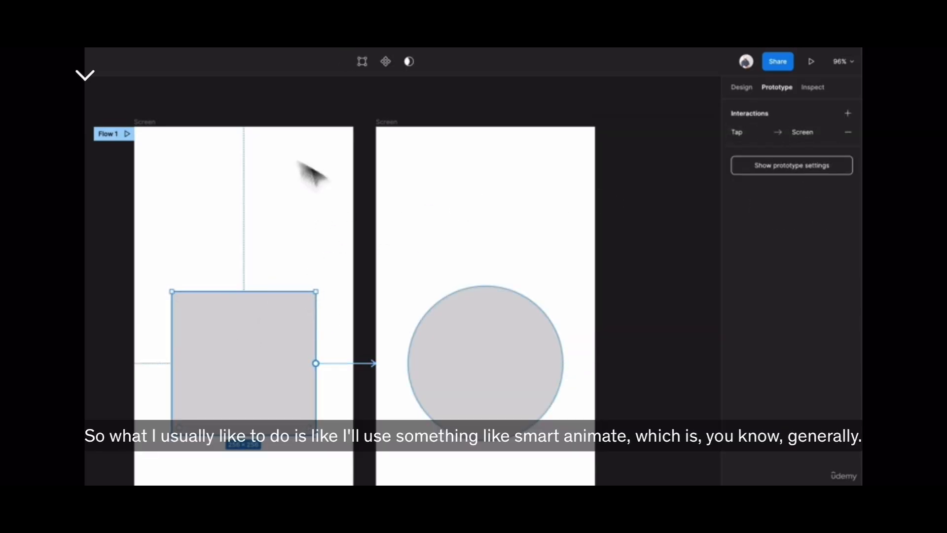
click(361, 364)
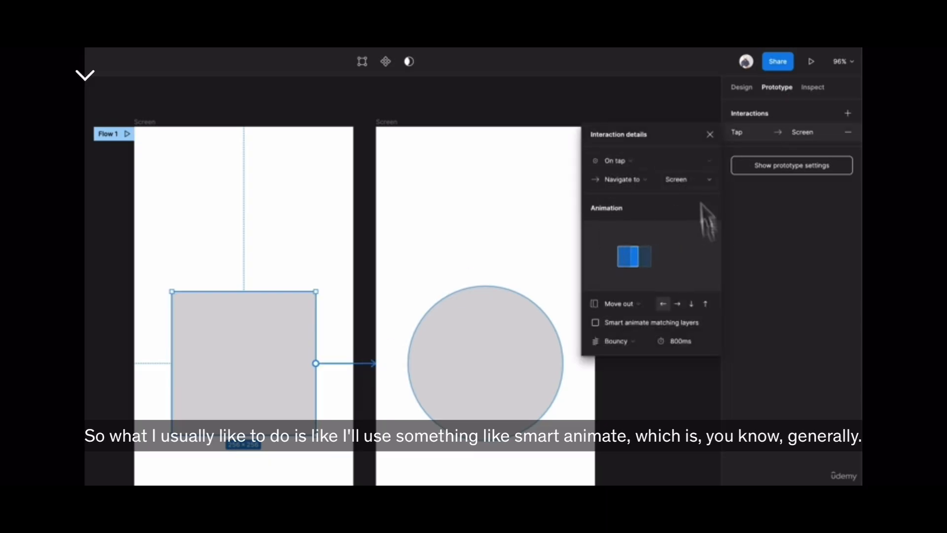
click(616, 302)
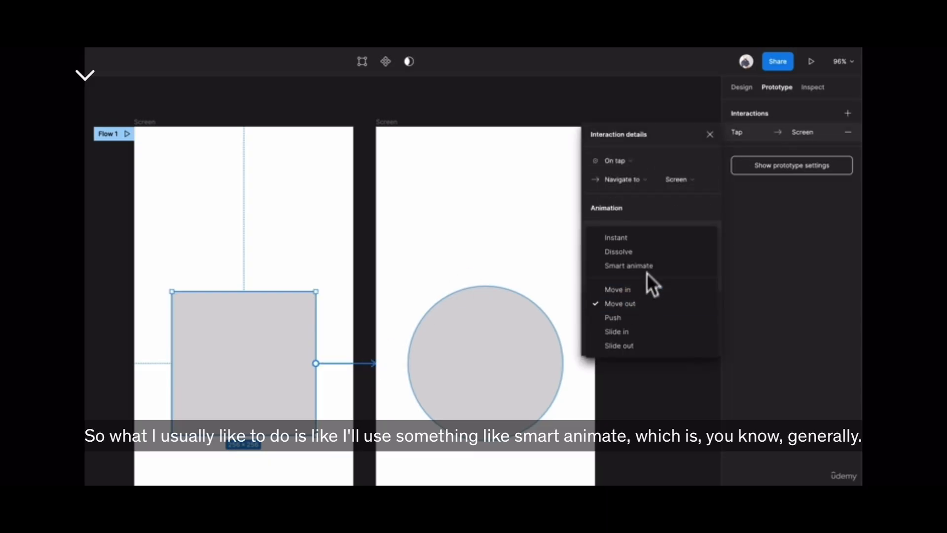
click(647, 266)
Change the animation of the circle's return connection to Smart animate and deselect everything.
click(391, 371)
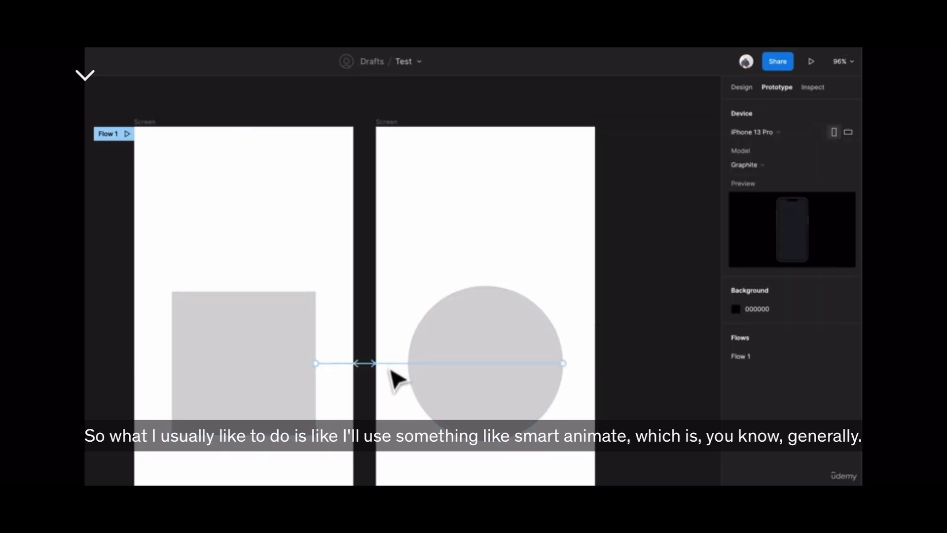
click(390, 369)
click(632, 305)
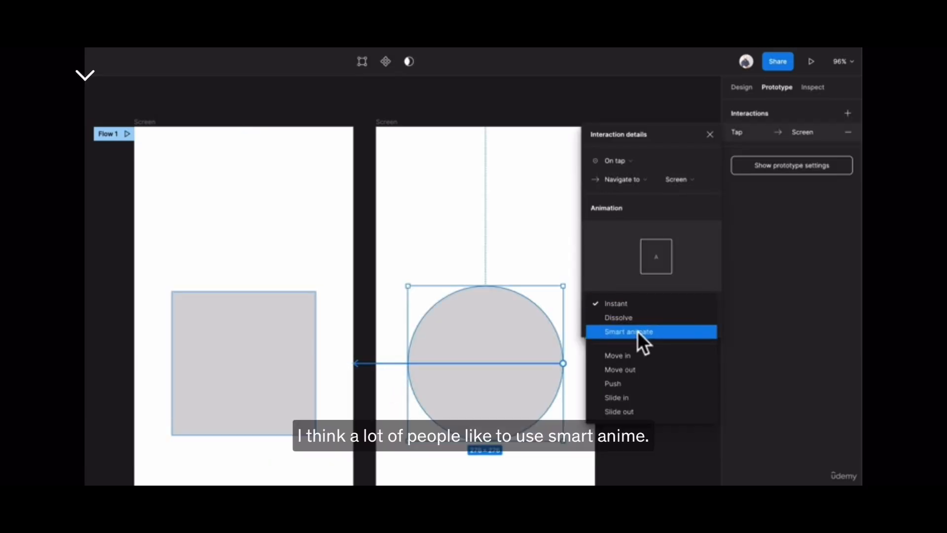
click(637, 331)
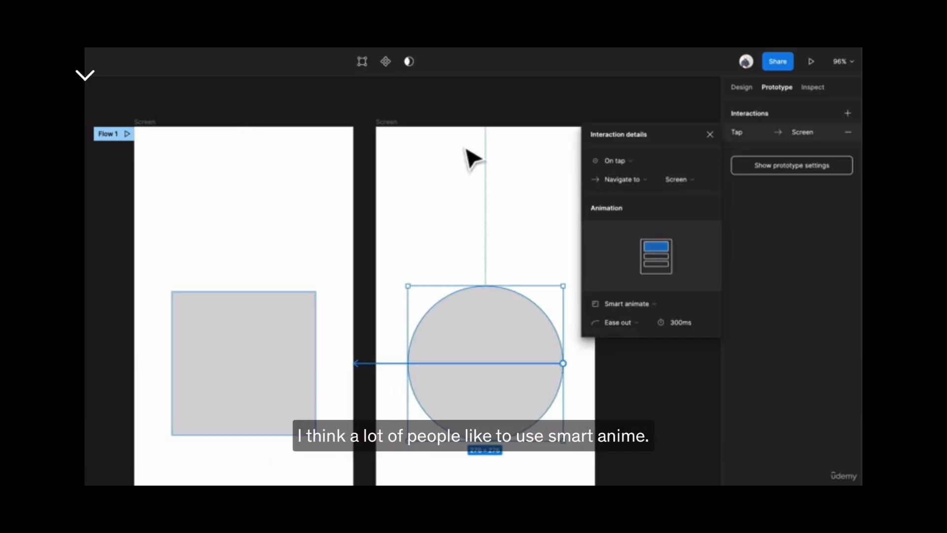
click(460, 107)
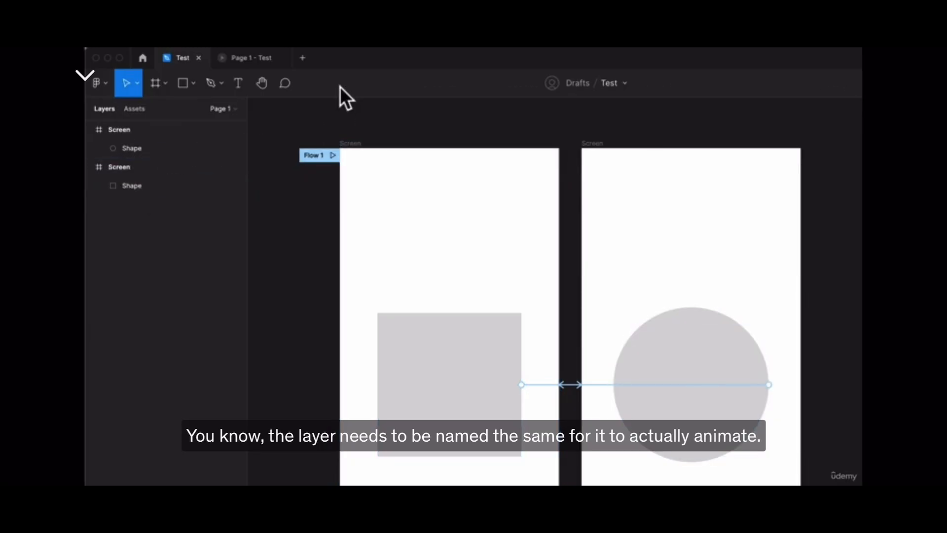
Preview the Smart animate transition in the prototype, and check the square and circle shapes in the design file.
click(255, 58)
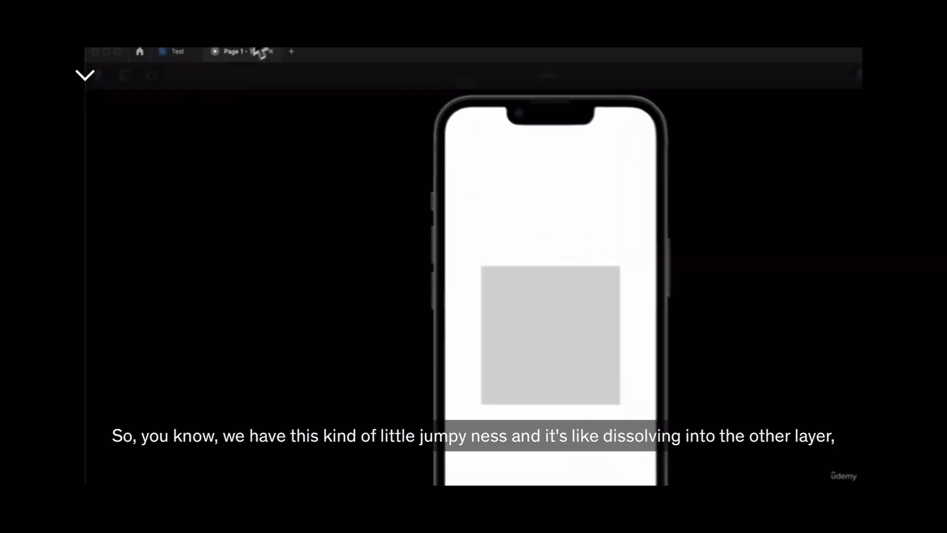
click(187, 56)
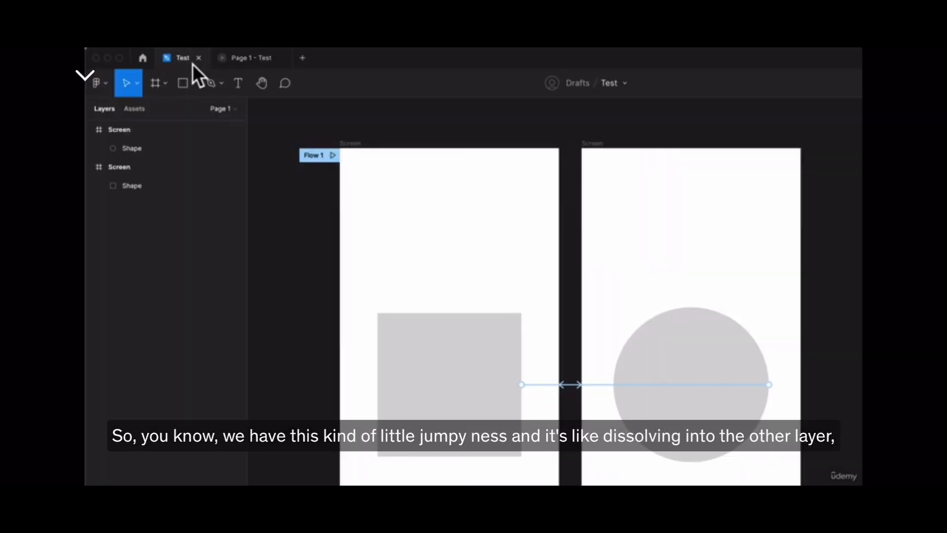
click(507, 436)
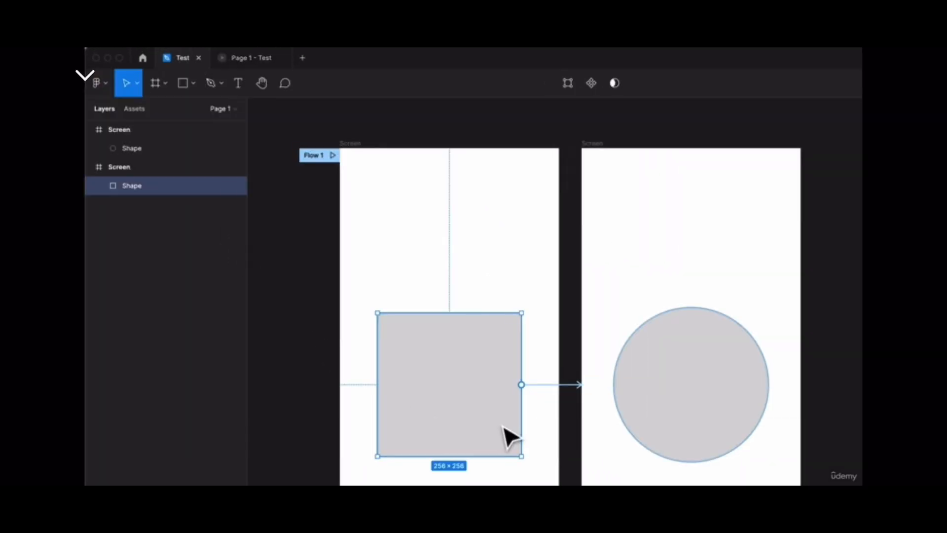
click(702, 423)
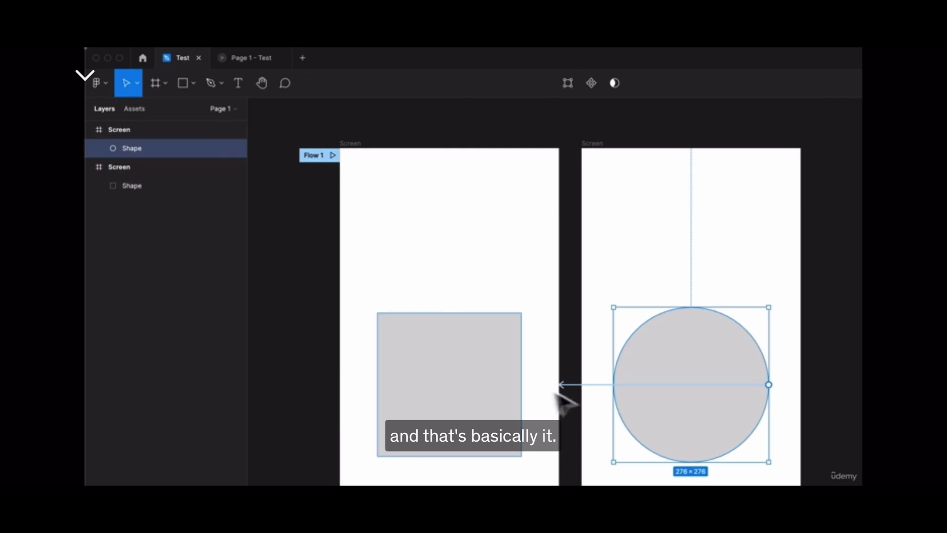
Set the easing to Ease out for the square's tap connection and for the circle's return connection.
click(534, 389)
click(538, 385)
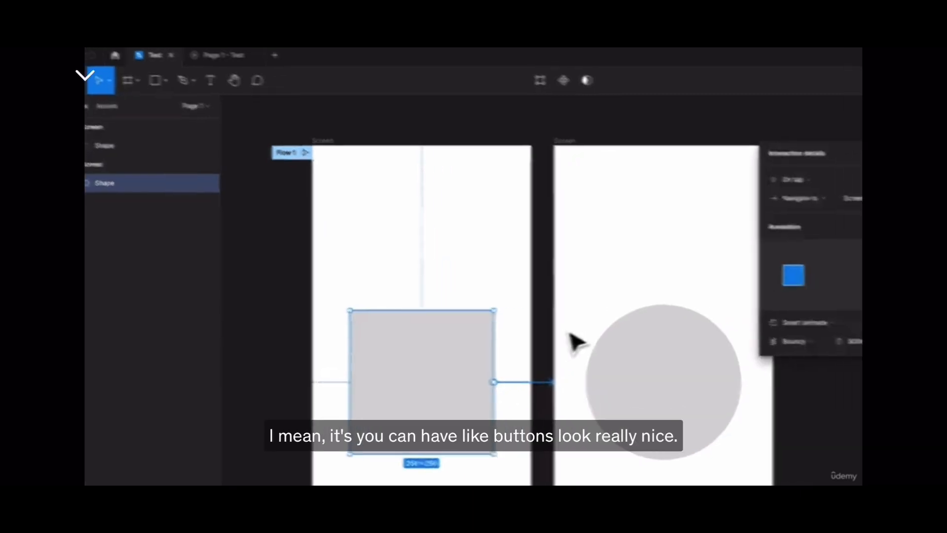
click(809, 341)
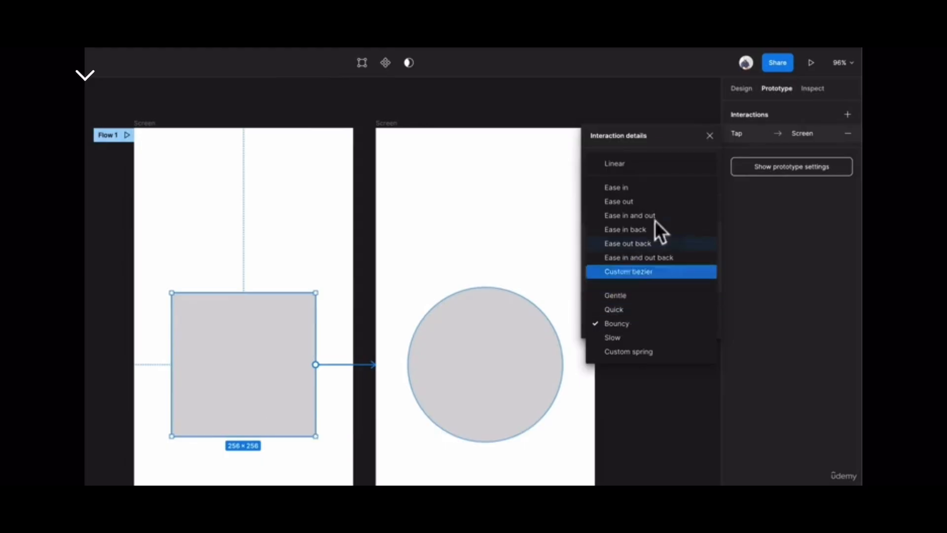
click(651, 200)
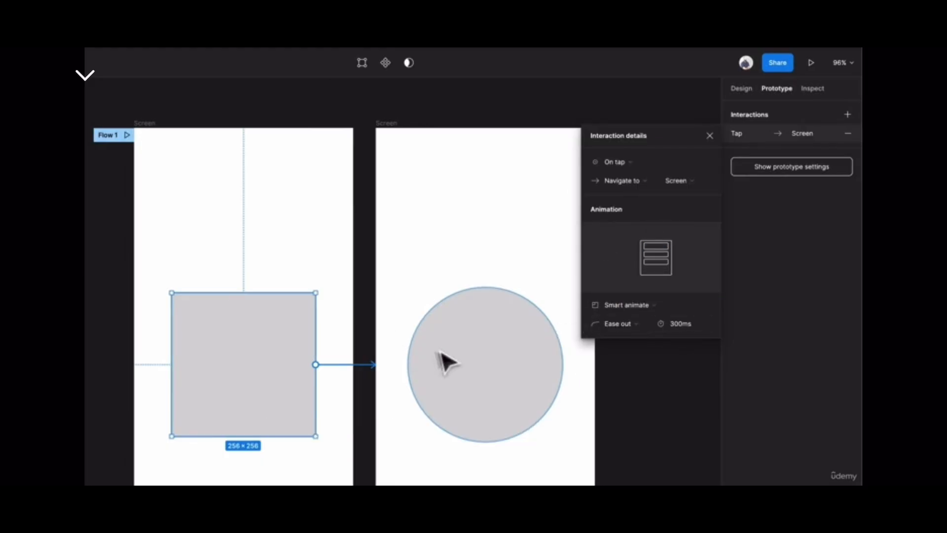
click(461, 357)
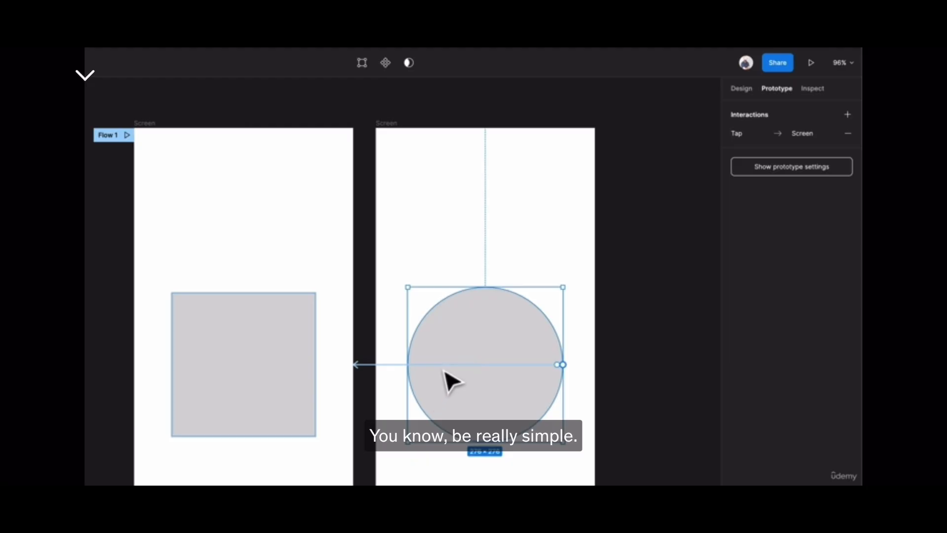
click(444, 369)
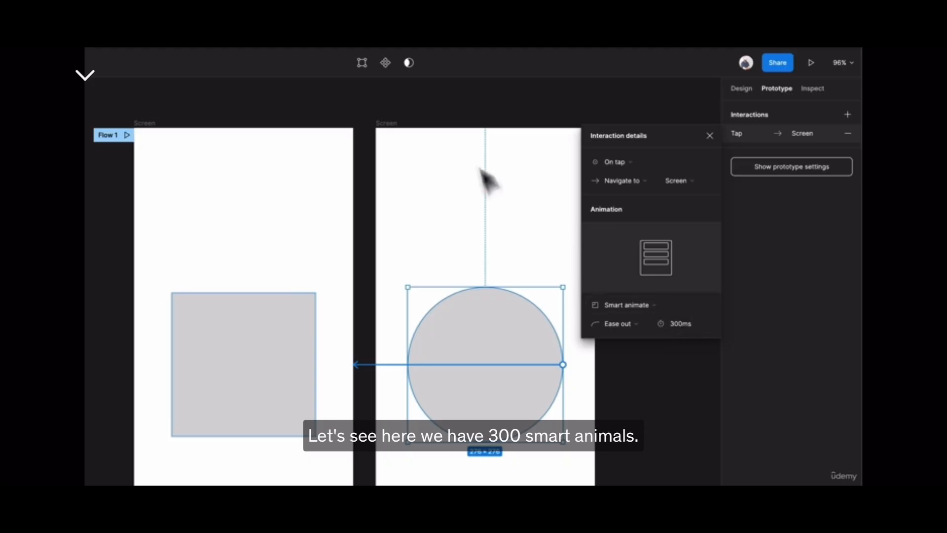
Preview the Ease out transition in the prototype, return to the design file and deselect everything.
click(256, 66)
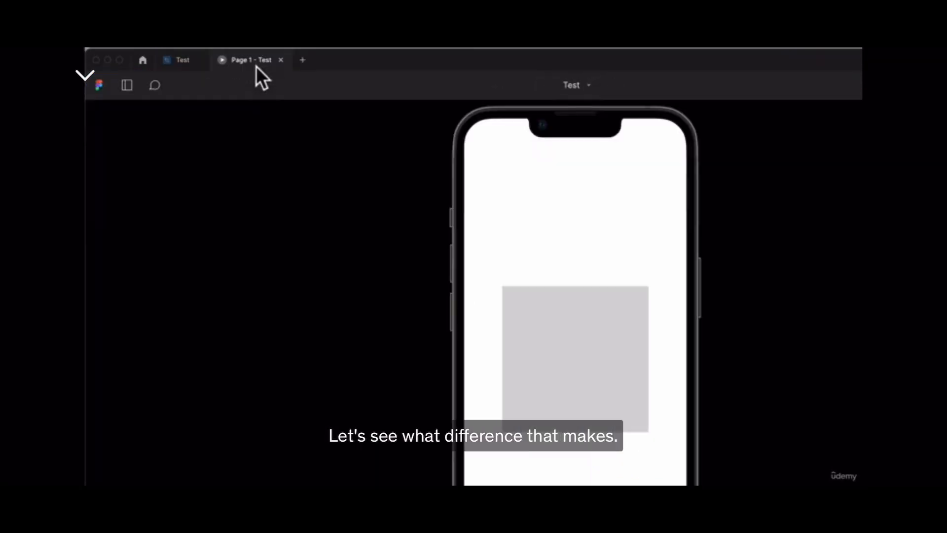
click(546, 297)
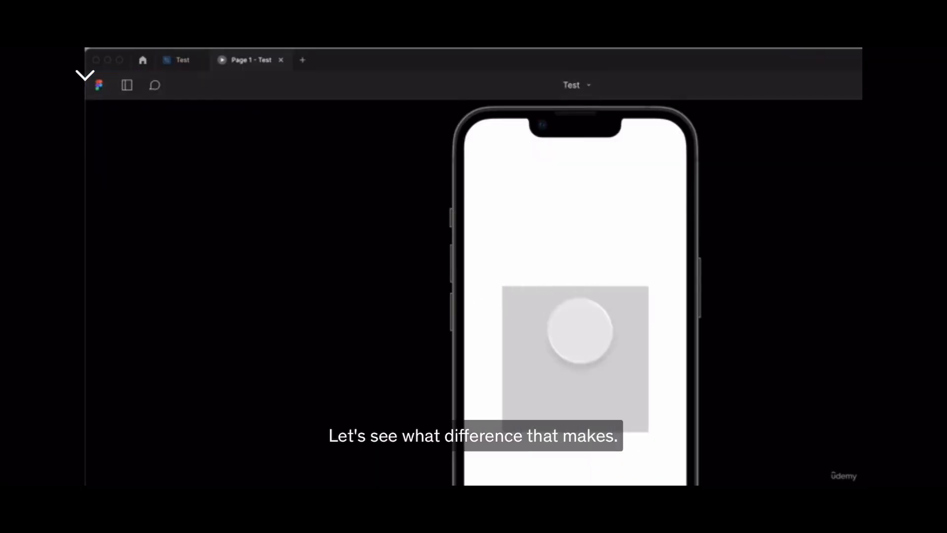
click(591, 357)
click(591, 357)
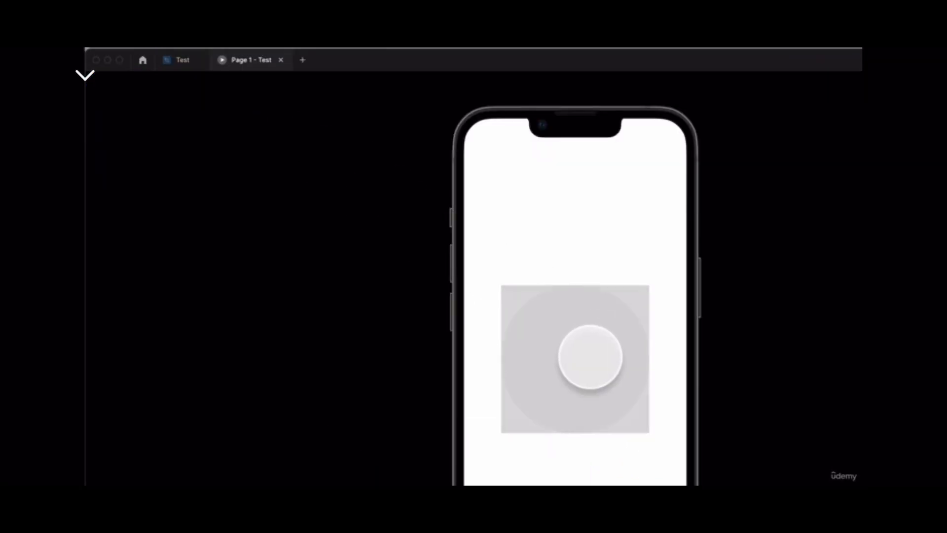
click(590, 357)
click(588, 357)
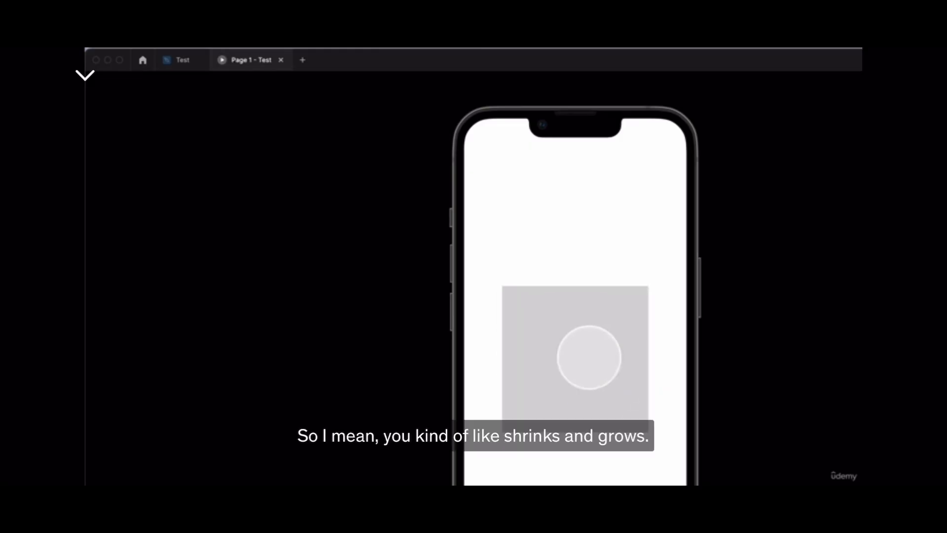
click(556, 321)
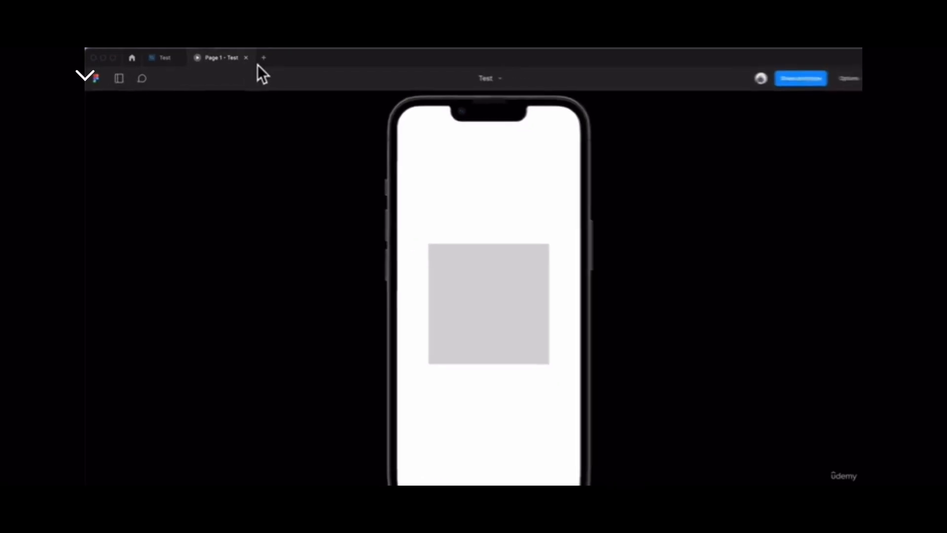
click(151, 58)
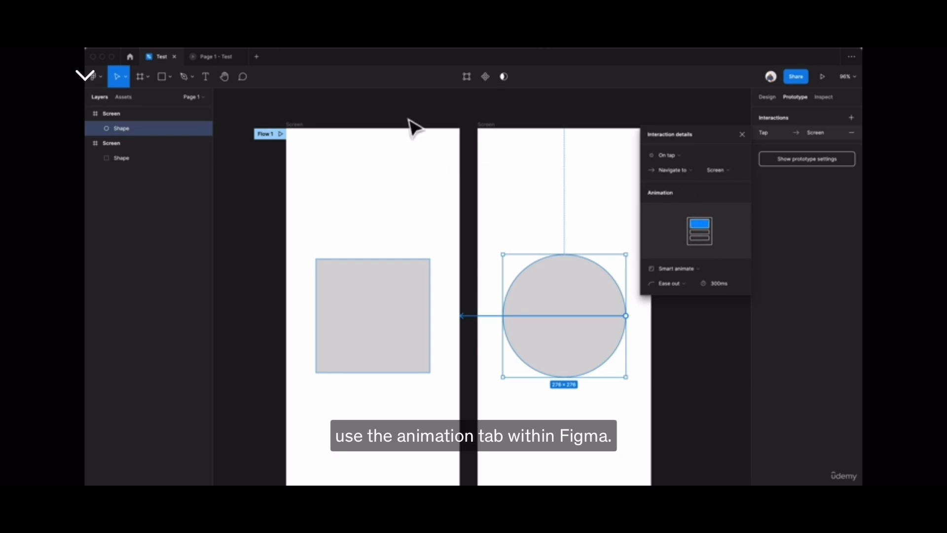
click(440, 106)
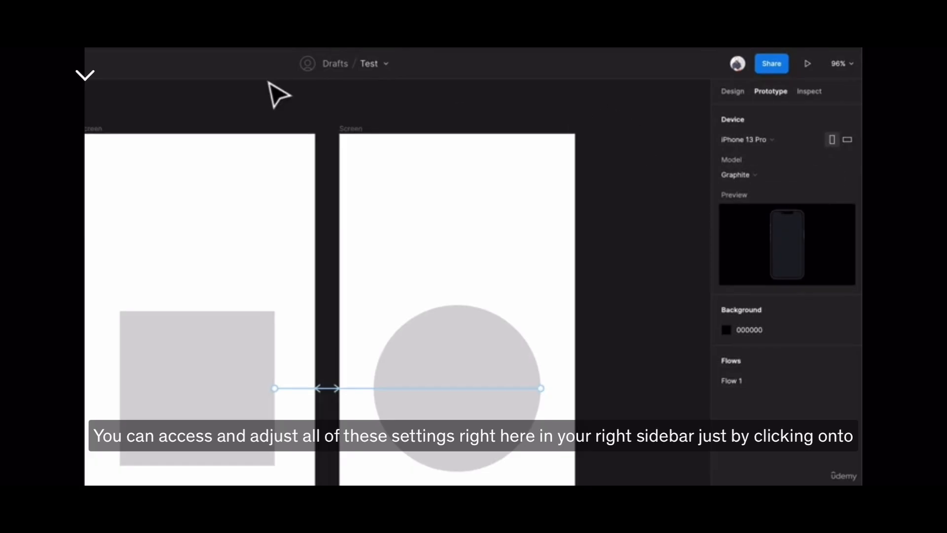
Examine the overflow scrolling options for the screen frame that contains the square.
click(88, 129)
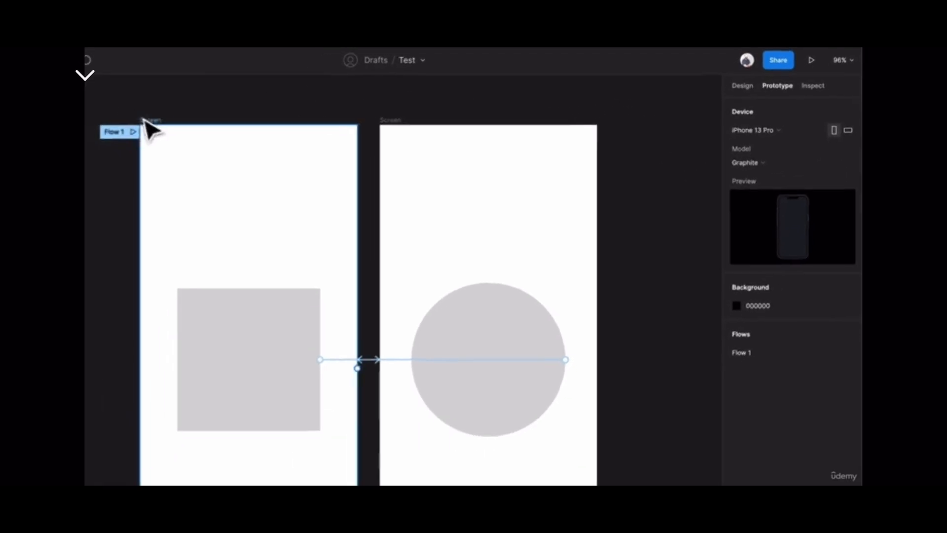
click(148, 122)
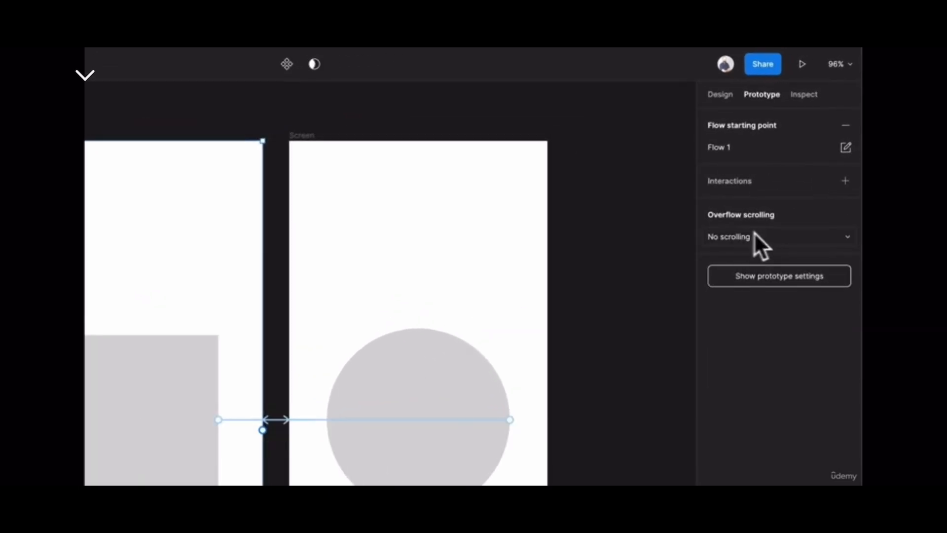
click(758, 235)
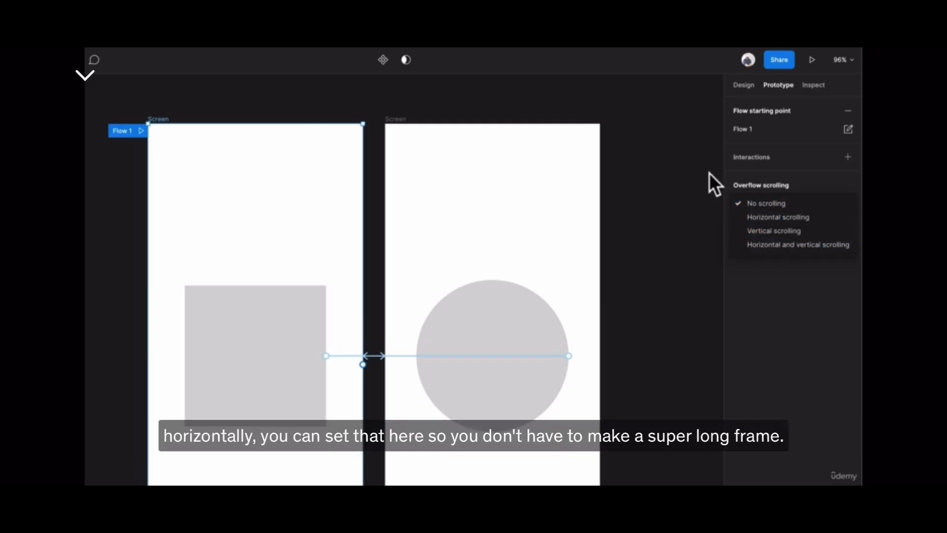
click(687, 143)
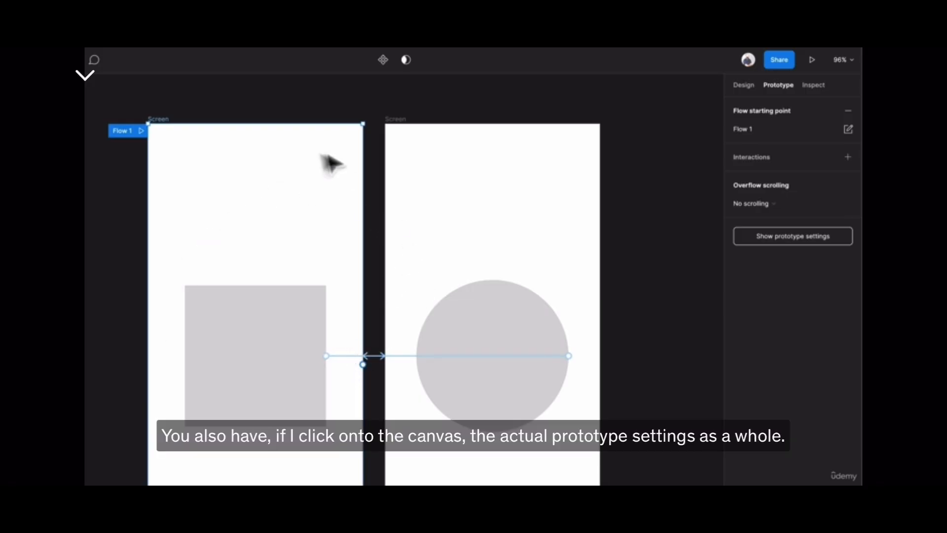
Examine the overall prototype settings and the model color options for the iPhone 13 Pro.
click(295, 102)
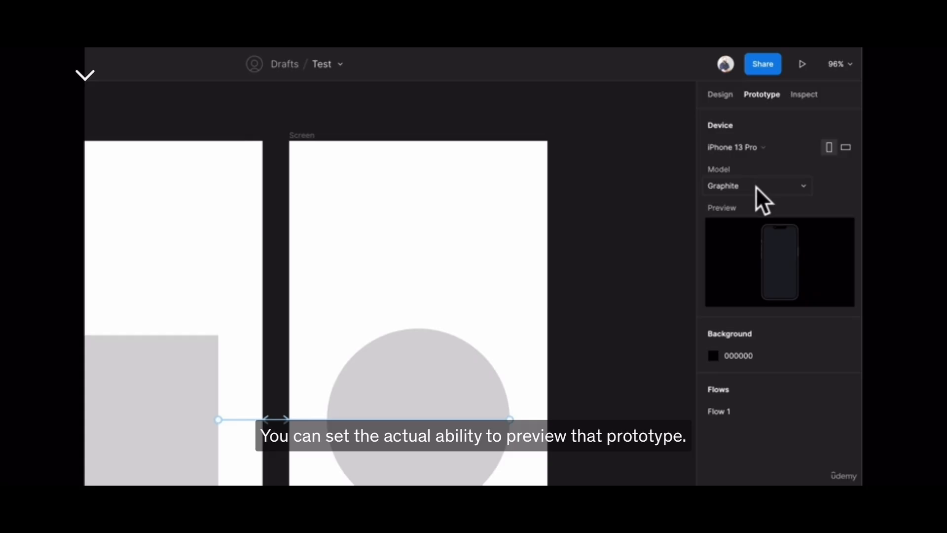
click(769, 189)
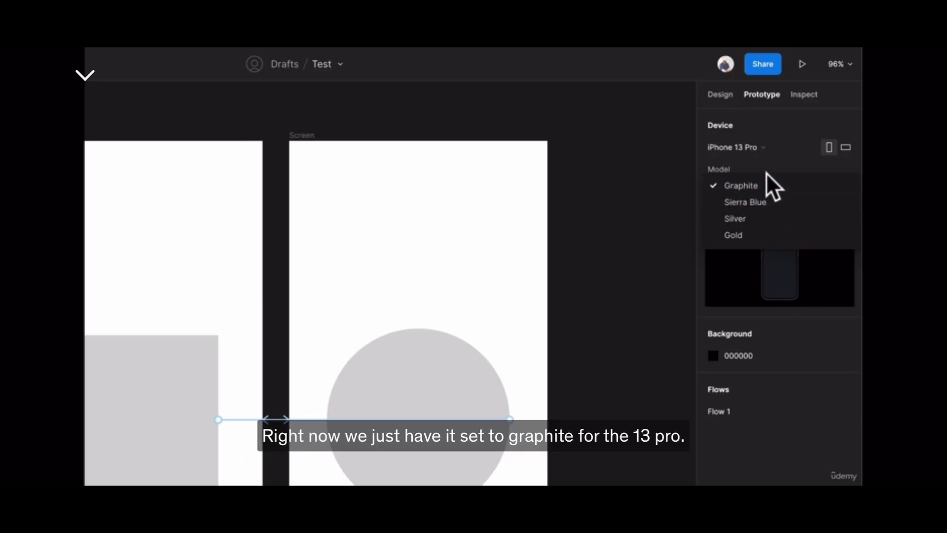
click(762, 159)
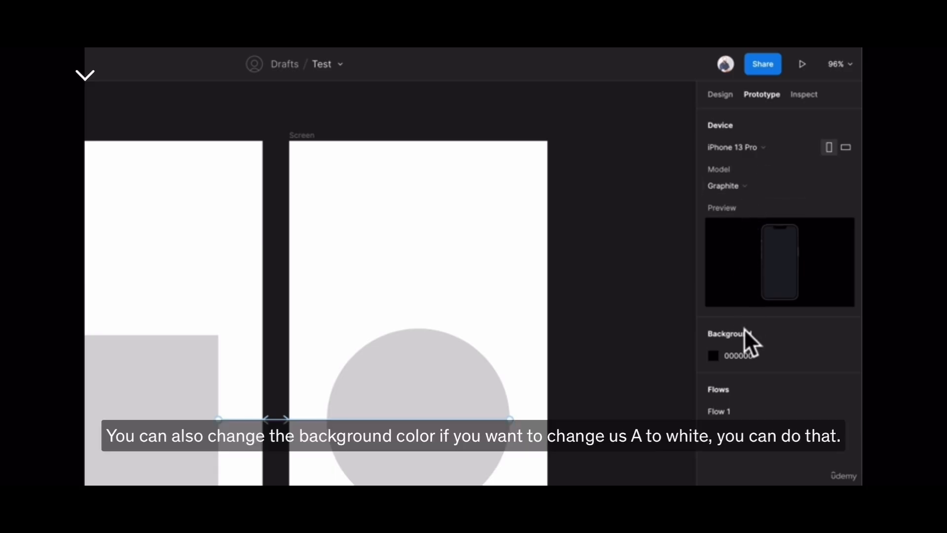
Try white (FFFFFF) as the prototype background color and undo the change.
click(744, 353)
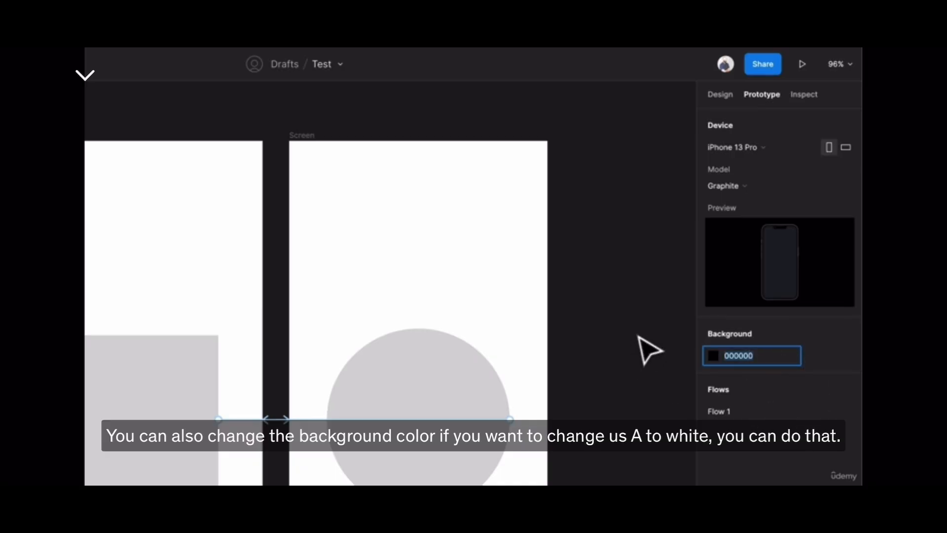
text(fff)
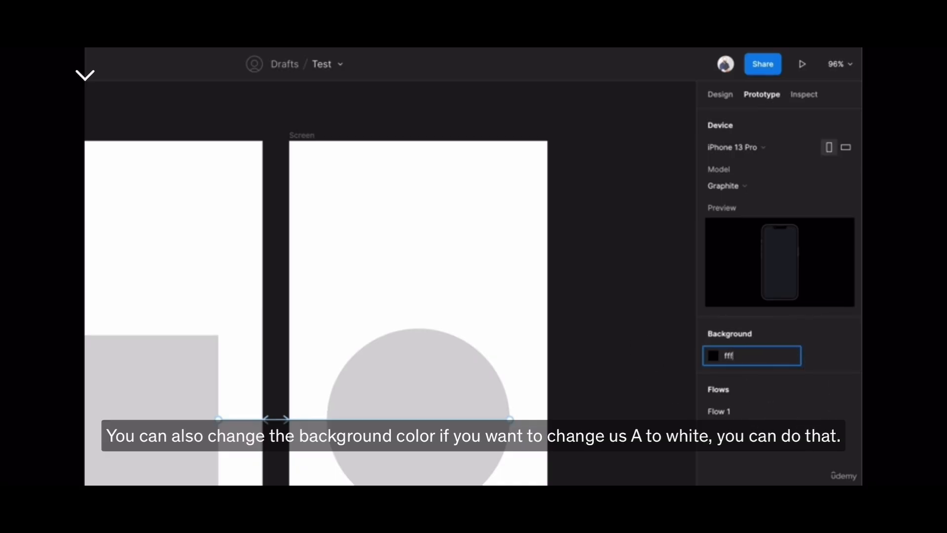
key(Return)
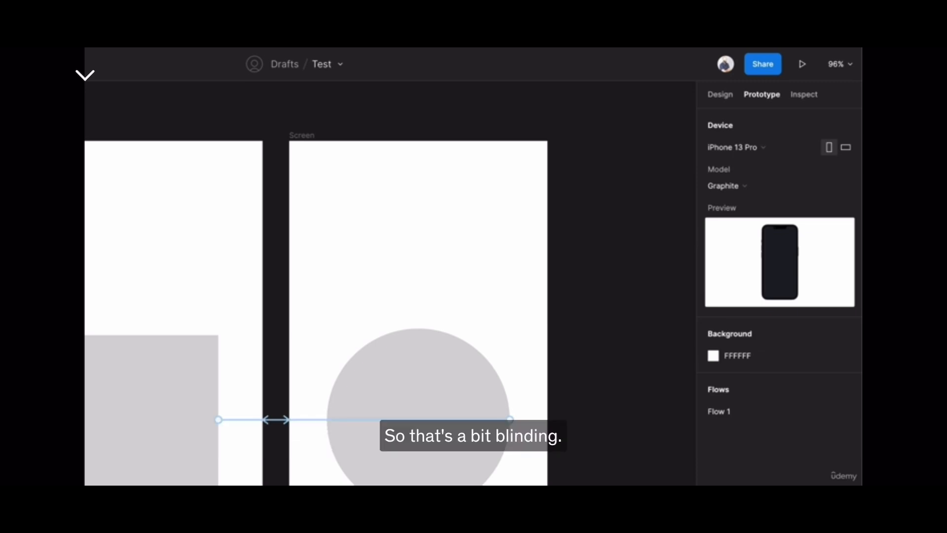
key(ctrl+z)
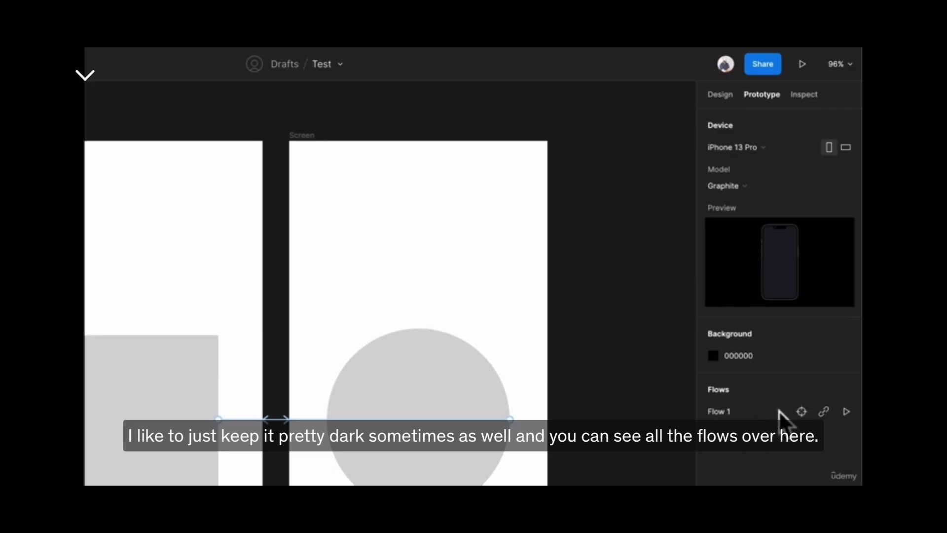
Compare the dimensions of the square's screen frame with the device presets in the prototype settings, keeping iPhone 13 Pro.
mouse_move(784, 419)
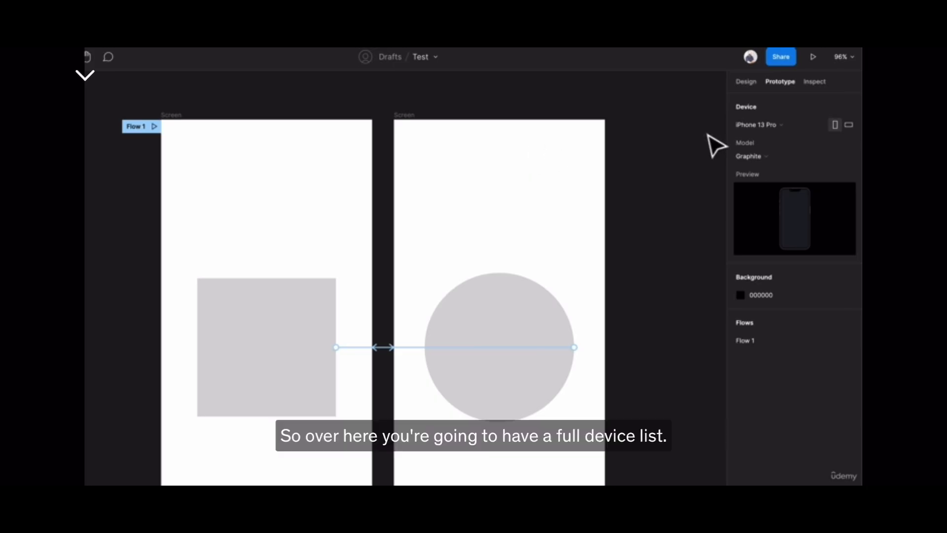
click(793, 124)
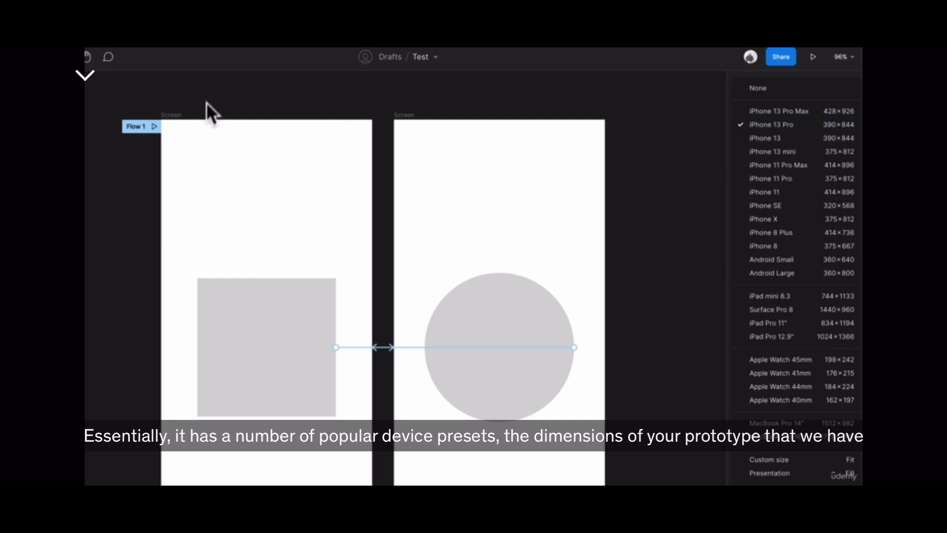
click(181, 97)
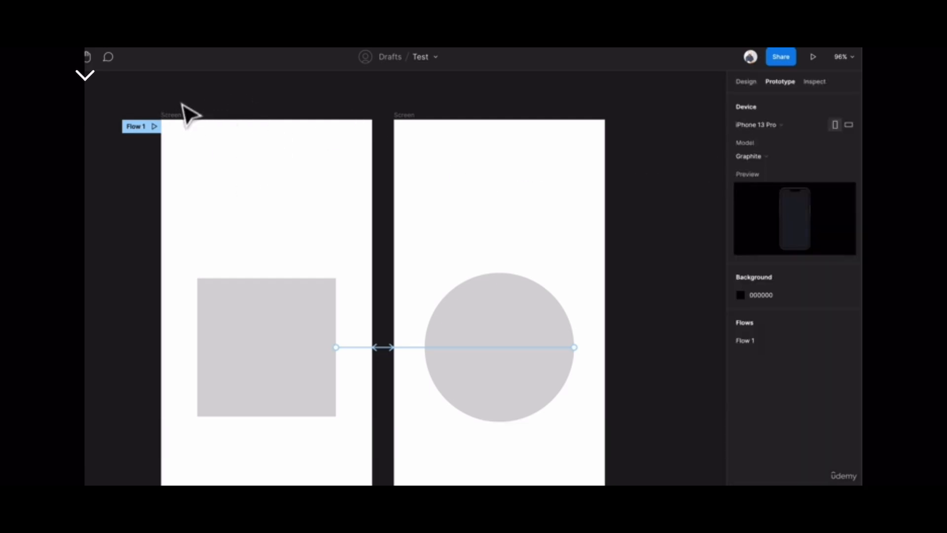
click(175, 117)
click(751, 82)
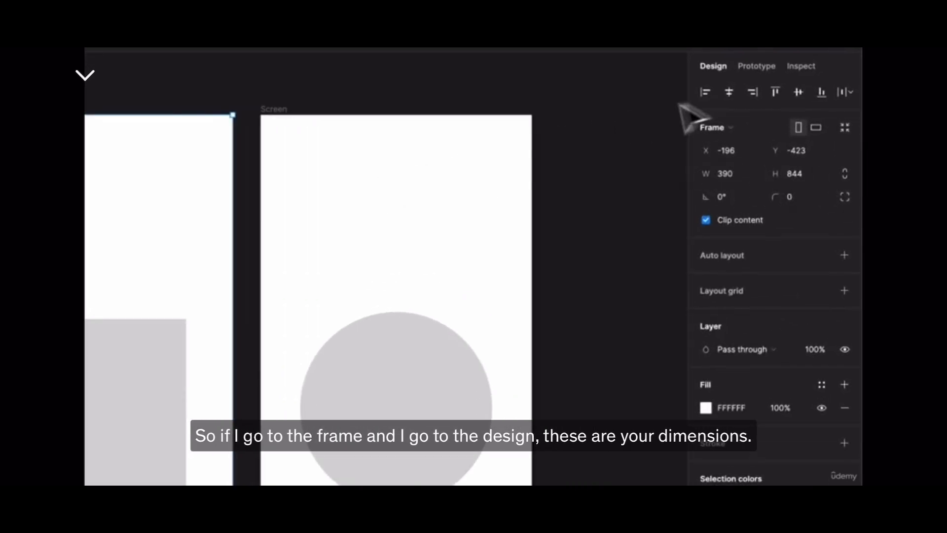
click(759, 67)
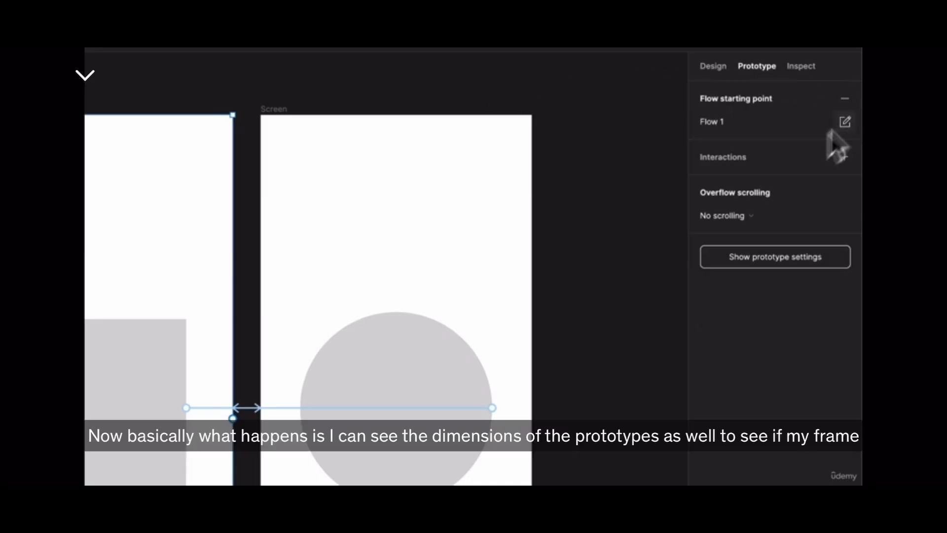
click(562, 113)
click(794, 123)
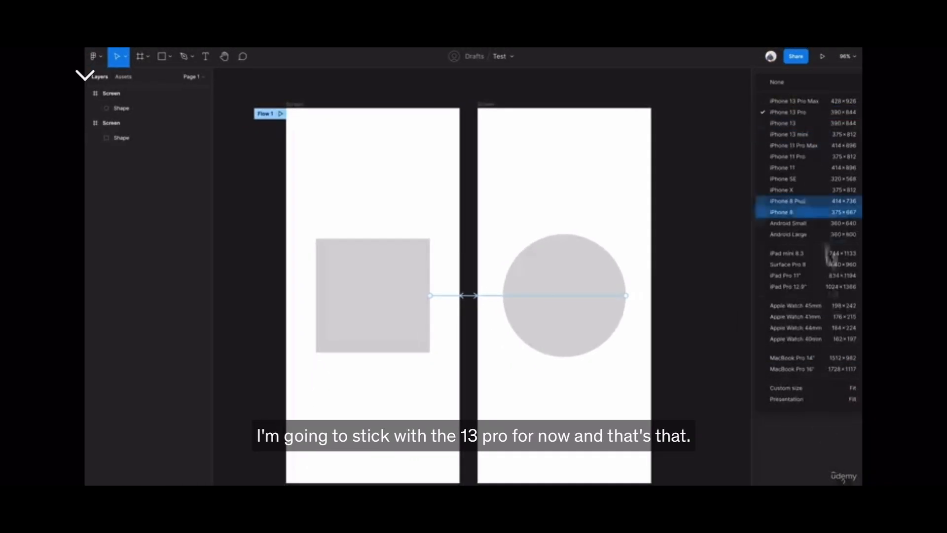
click(802, 408)
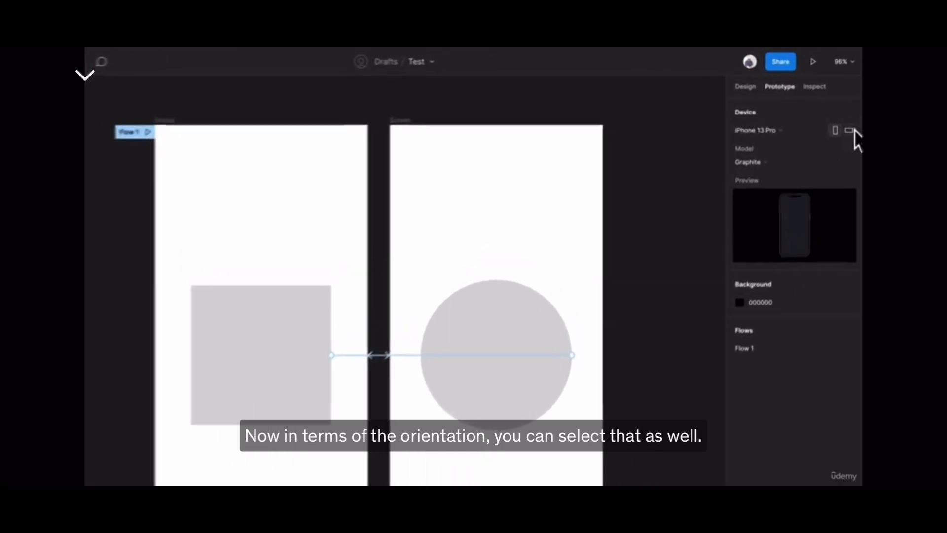
Try the landscape orientation for the prototype device and switch it back to portrait.
click(851, 131)
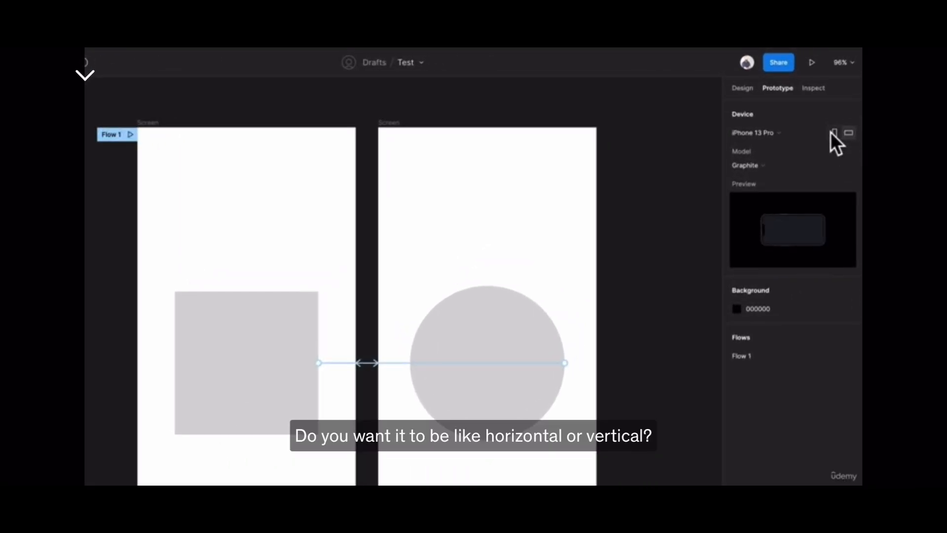
click(833, 132)
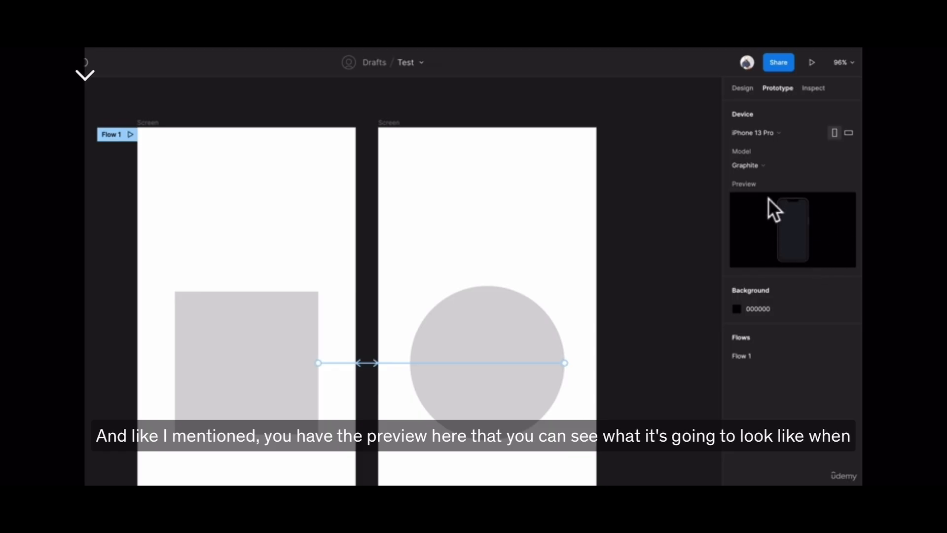
Try iPhone X as the prototype device, and change the device to iPhone 11 Pro.
click(779, 132)
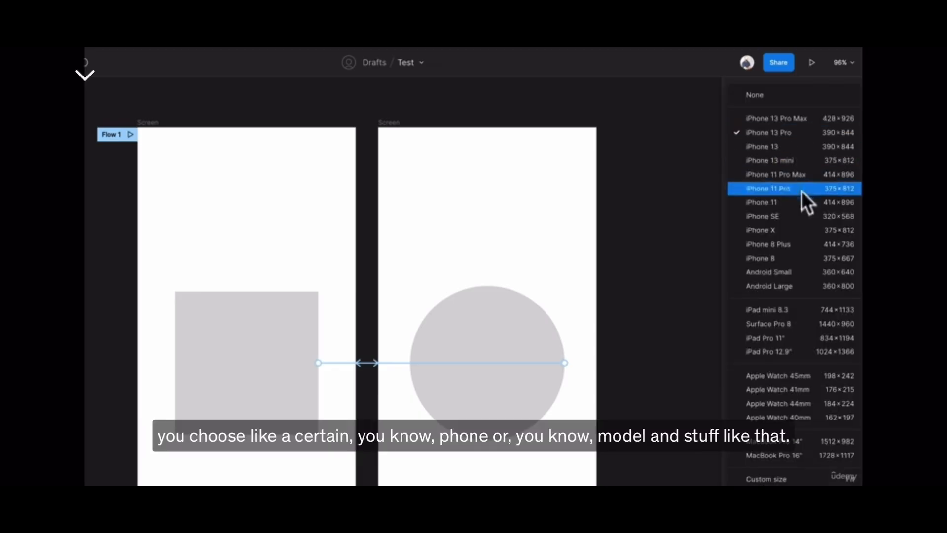
click(801, 229)
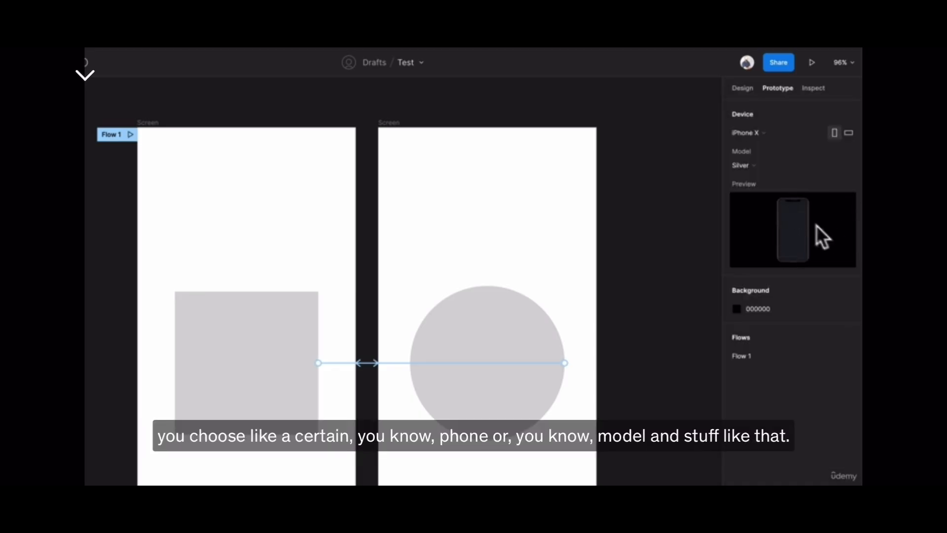
click(793, 137)
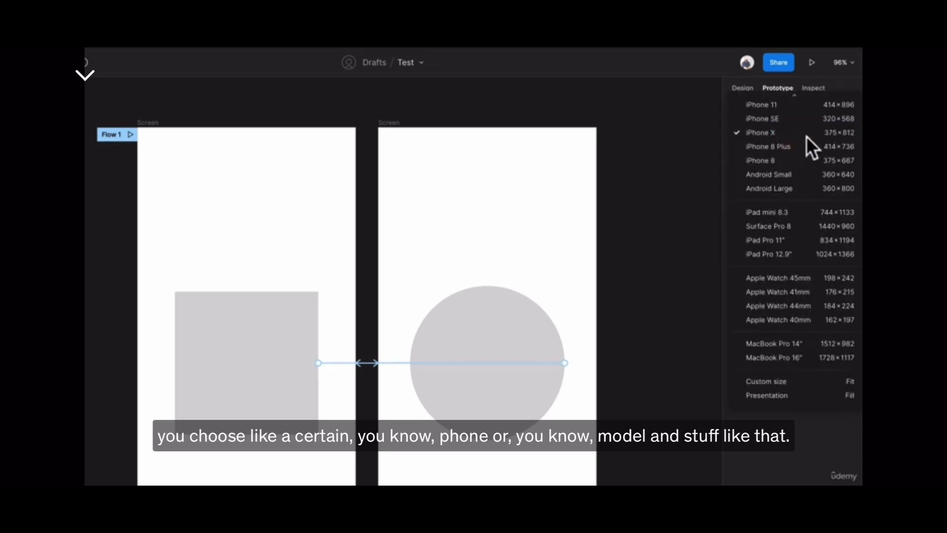
scroll(804, 126, up, 2)
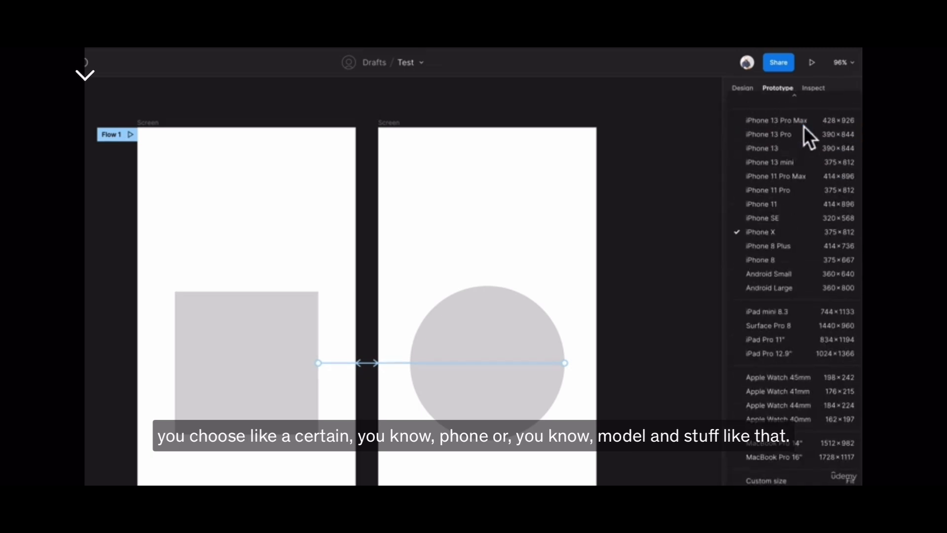
click(795, 191)
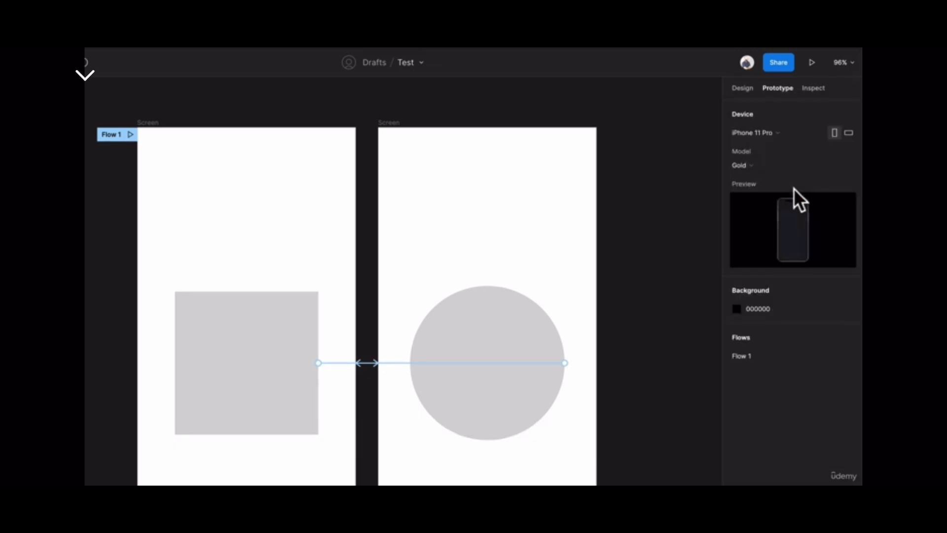
Change the prototype device to iPhone 13 Pro.
click(781, 130)
scroll(788, 144, up, 3)
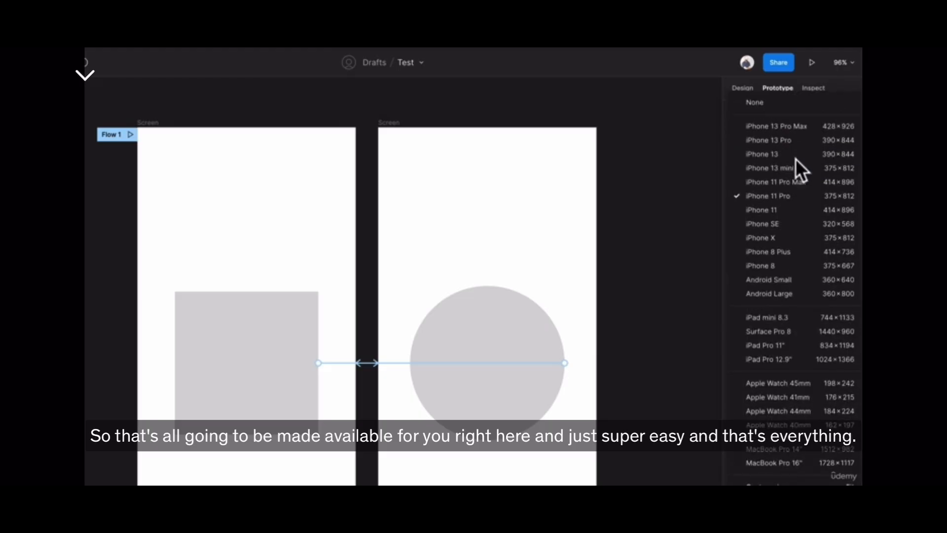
click(790, 140)
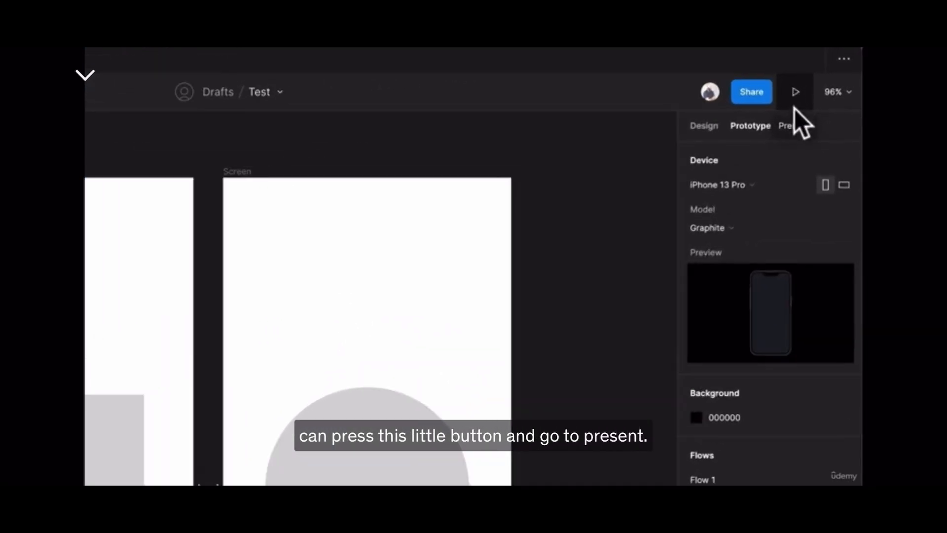
Present the prototype and play the transition from the square to the circle and back.
click(795, 91)
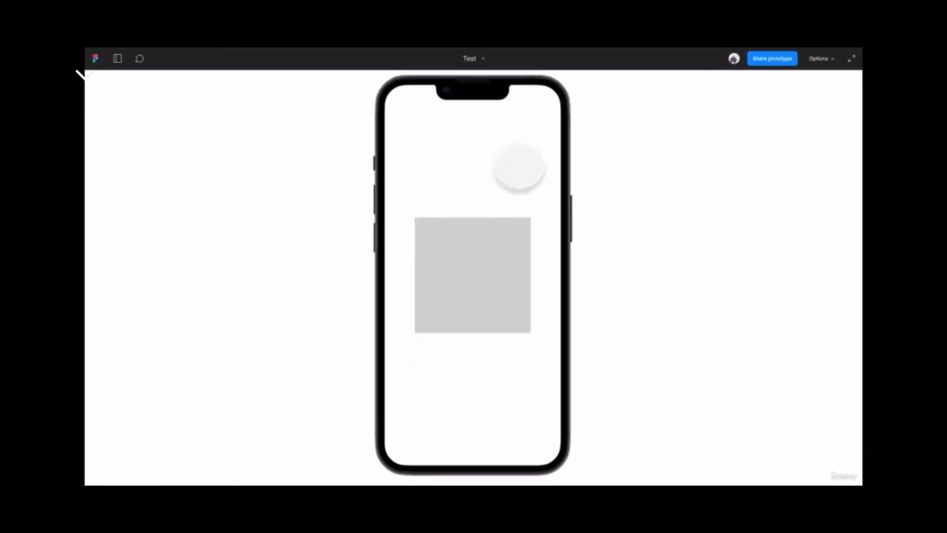
click(475, 259)
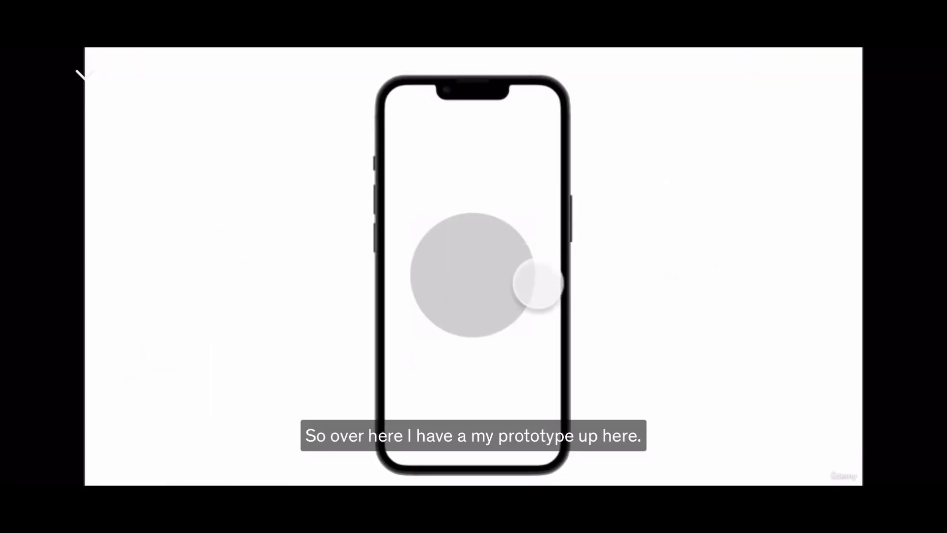
click(501, 278)
mouse_move(755, 51)
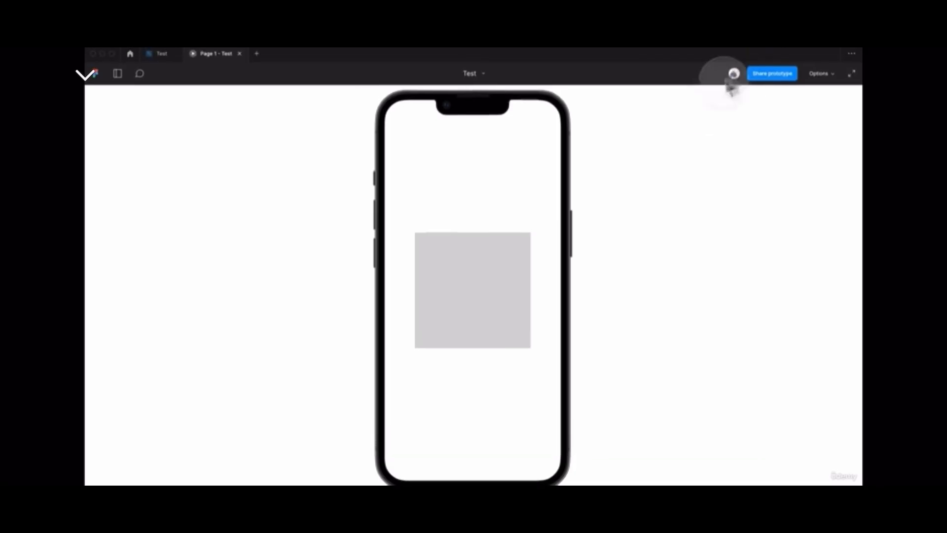
Confirm 000000 as the prototype background color in the design file and return to the presentation.
click(157, 54)
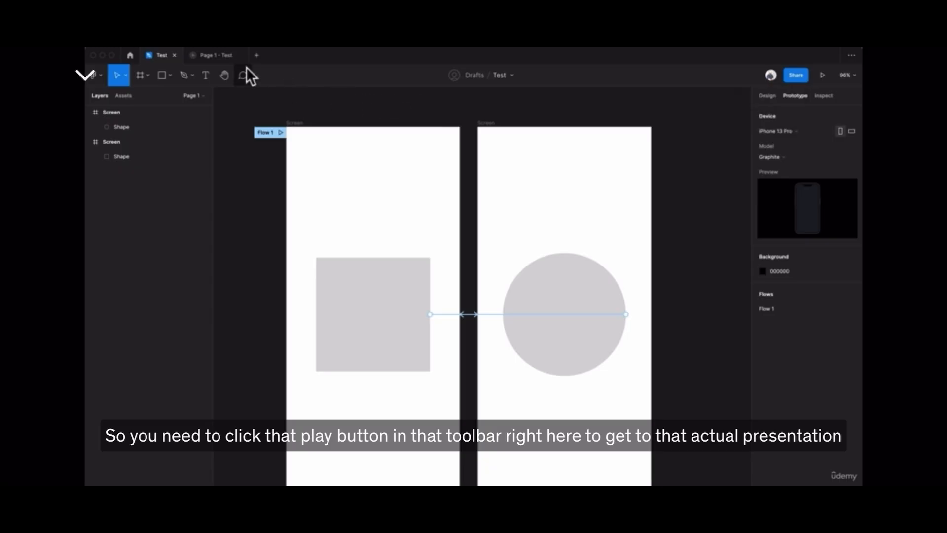
click(210, 56)
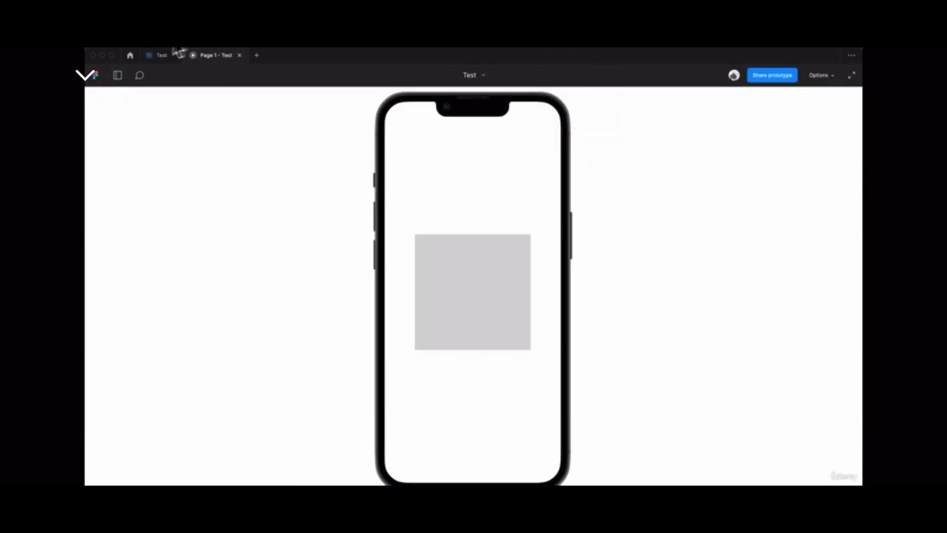
click(154, 56)
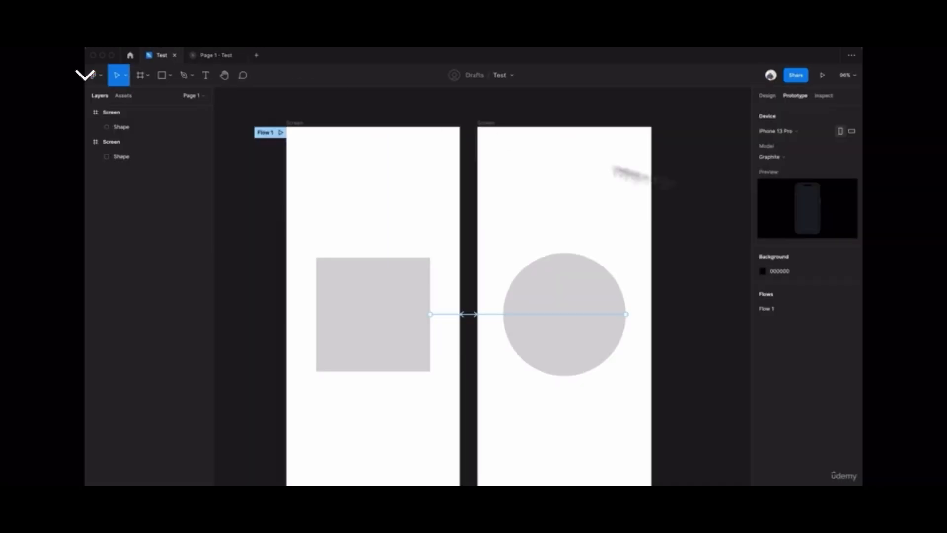
click(783, 266)
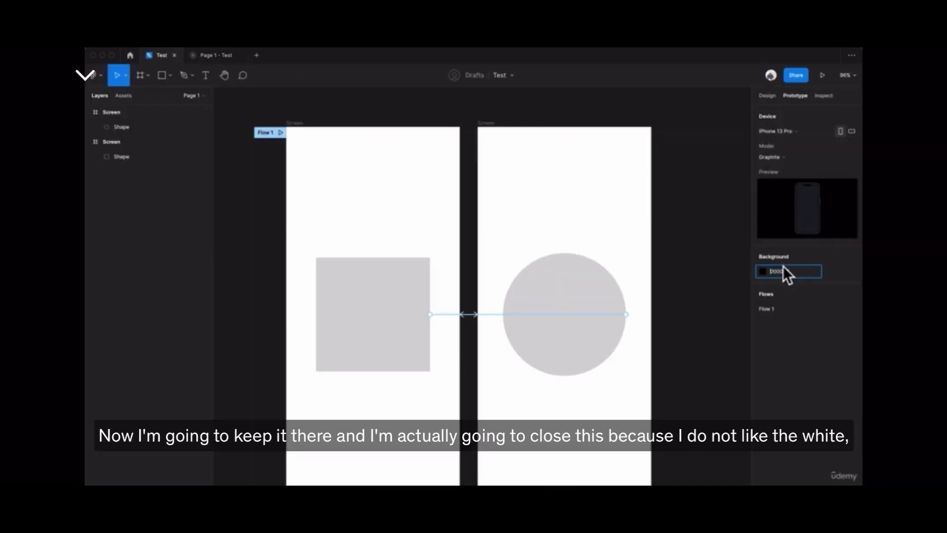
key(Return)
click(212, 56)
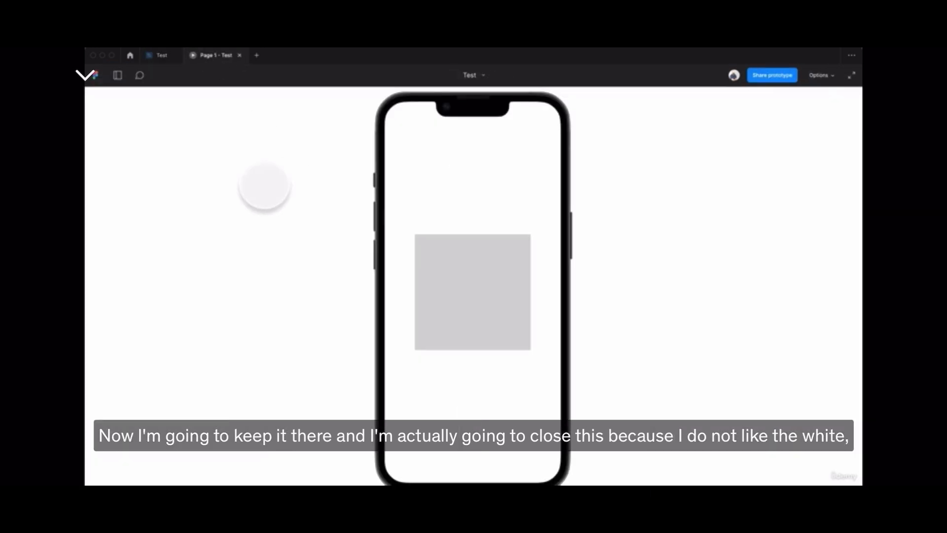
Close the presentation and present the prototype again from the design file.
key(super+w)
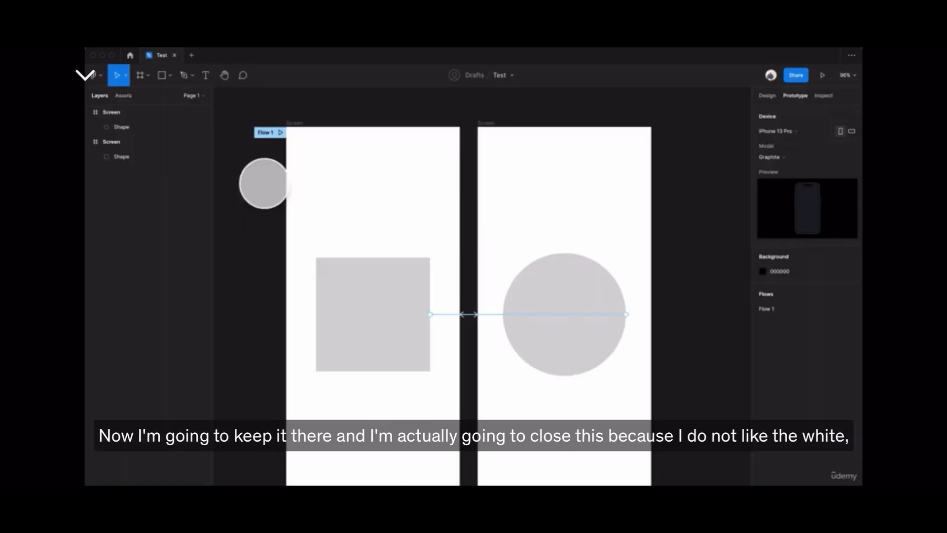
click(822, 75)
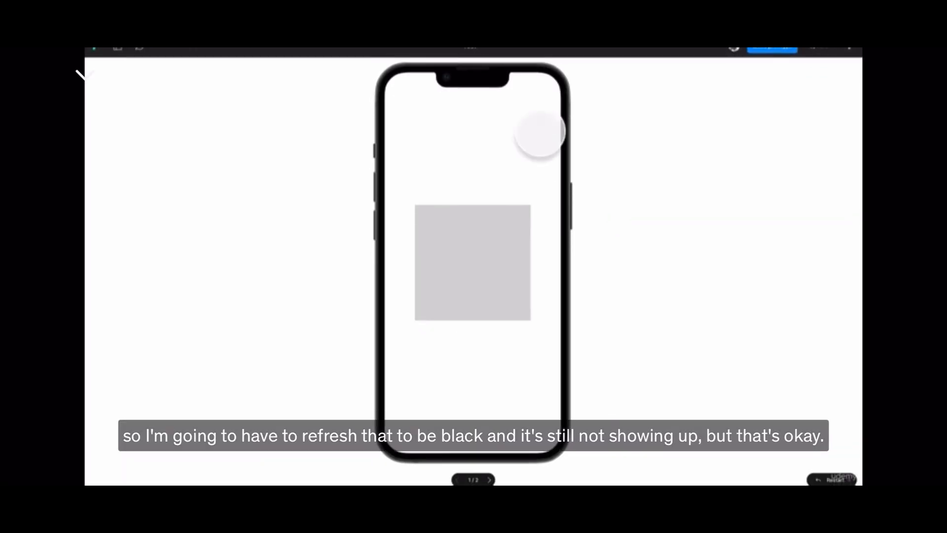
click(645, 126)
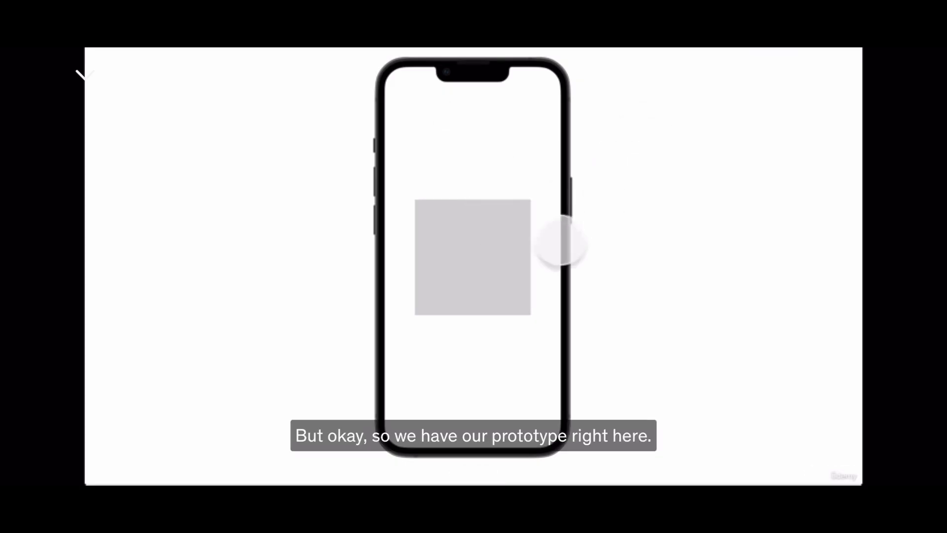
click(763, 154)
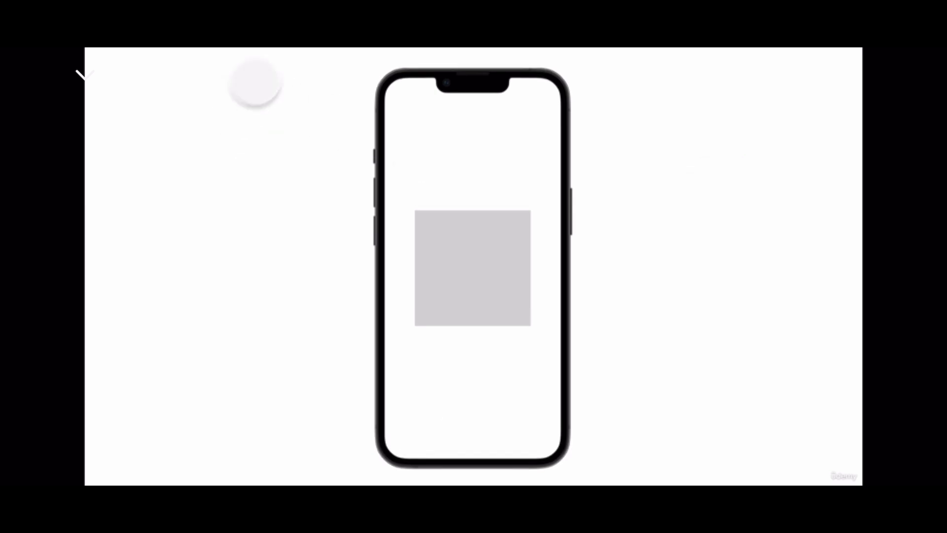
Toggle the presentation's sidebar and leave its flows list shown.
mouse_move(291, 58)
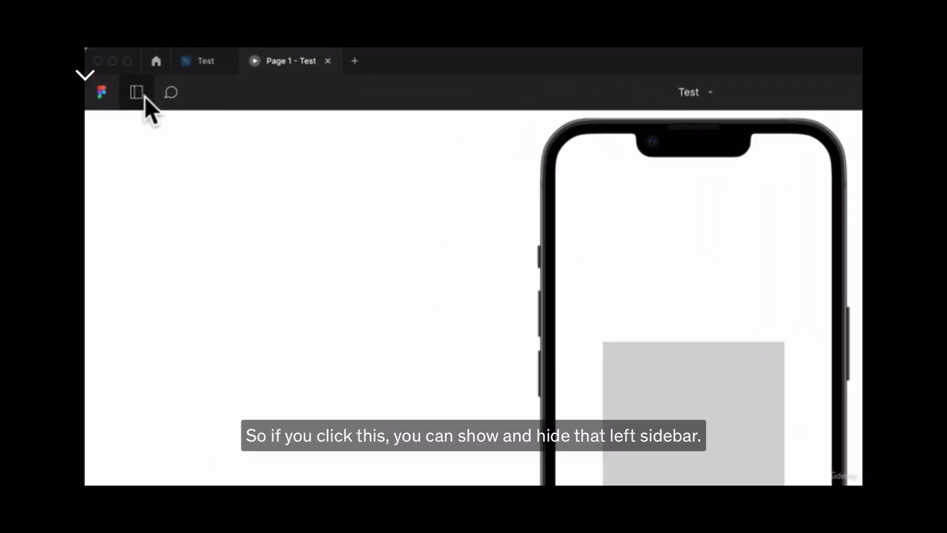
click(145, 96)
click(144, 96)
click(144, 96)
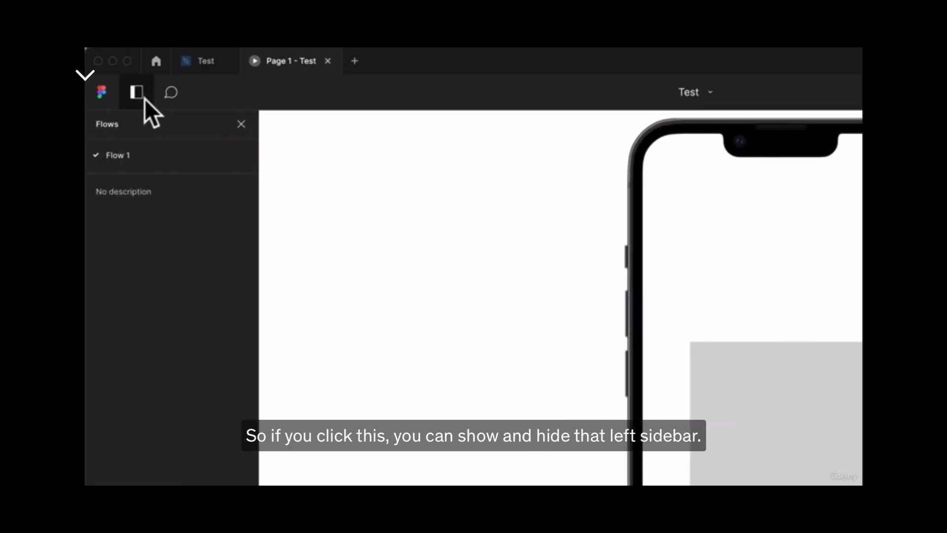
Try placing a comment above the square on the presented prototype.
click(172, 94)
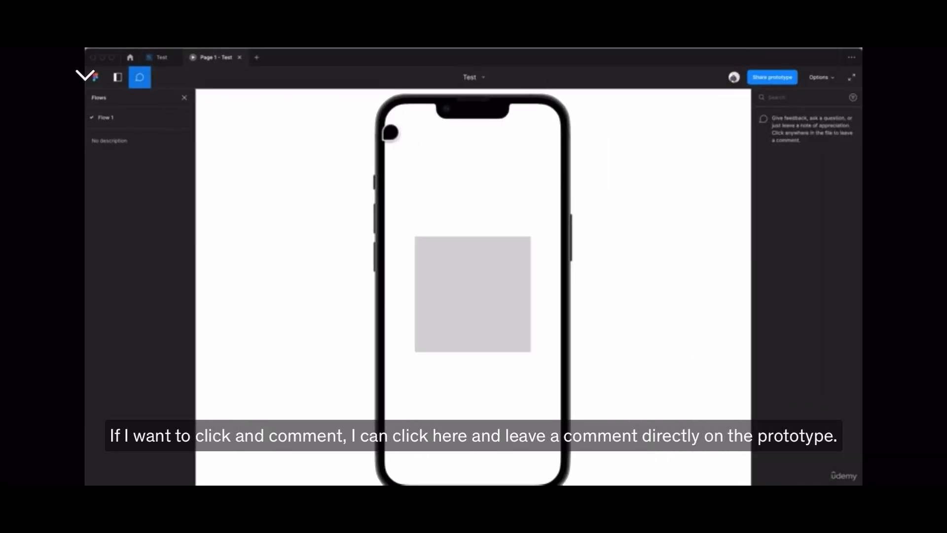
click(449, 167)
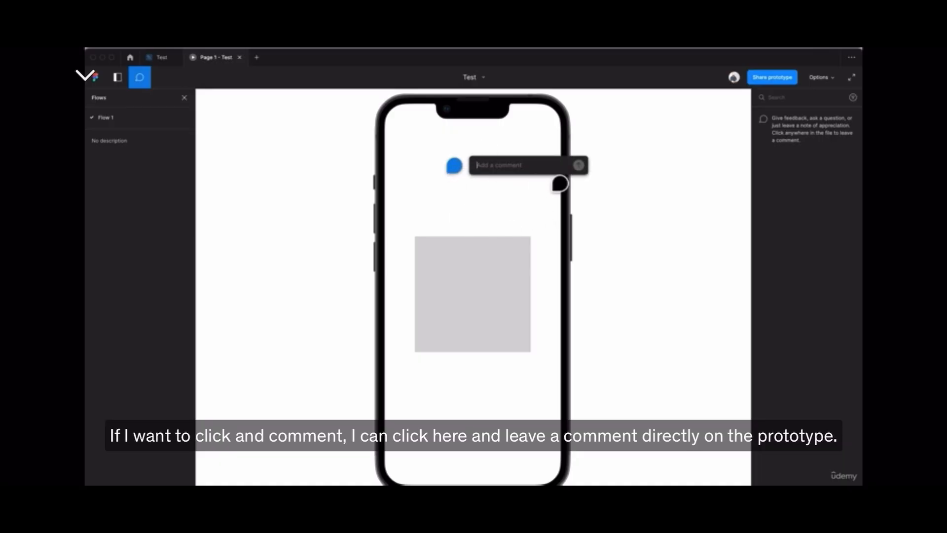
key(Escape)
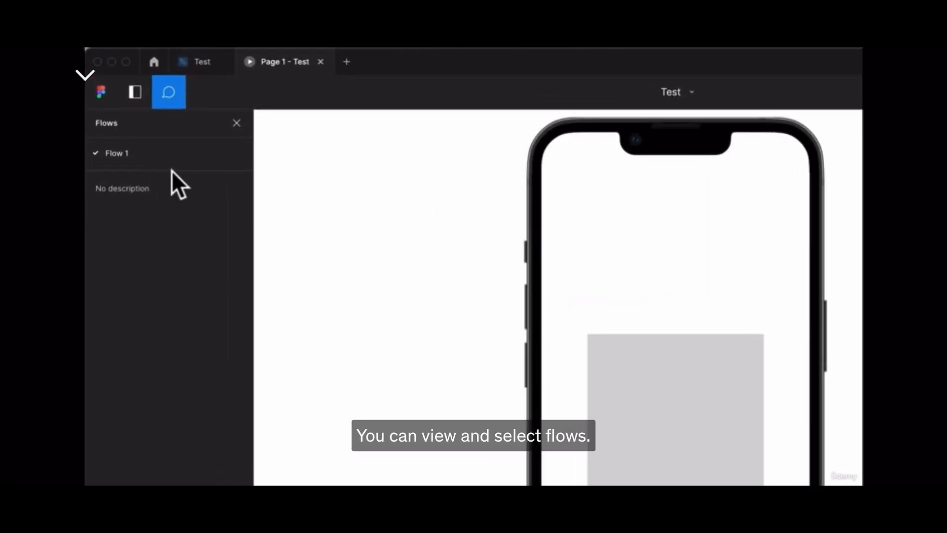
Enlarge the flows list in the sidebar and review the presentation view options.
drag(173, 170, 181, 243)
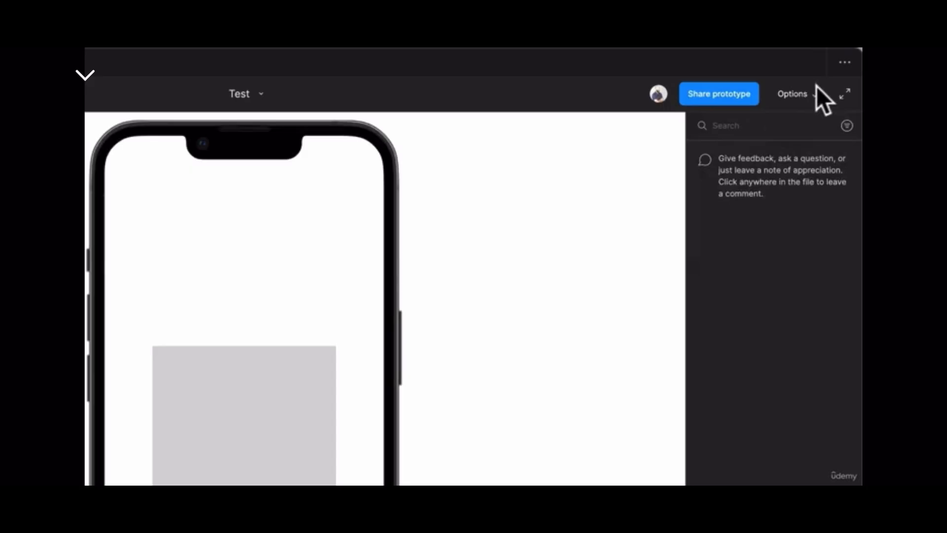
click(816, 93)
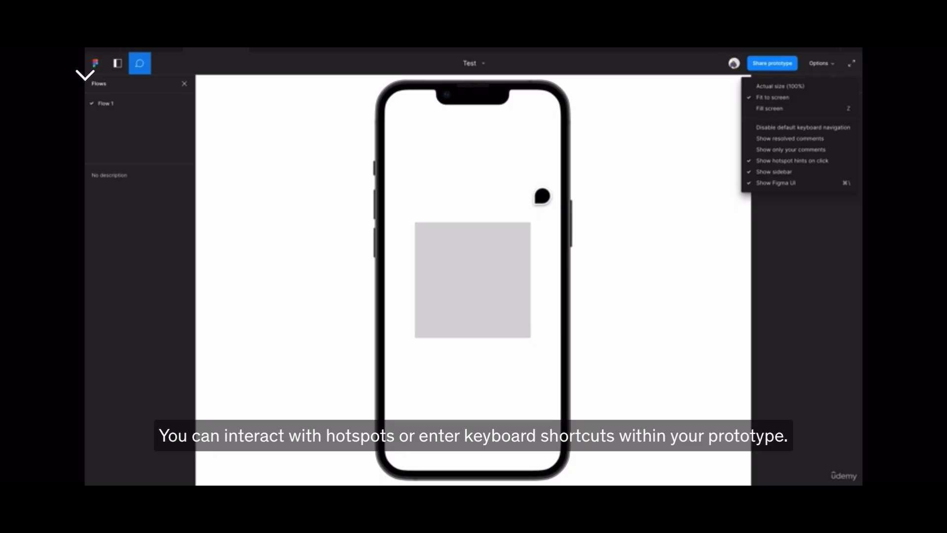
click(540, 196)
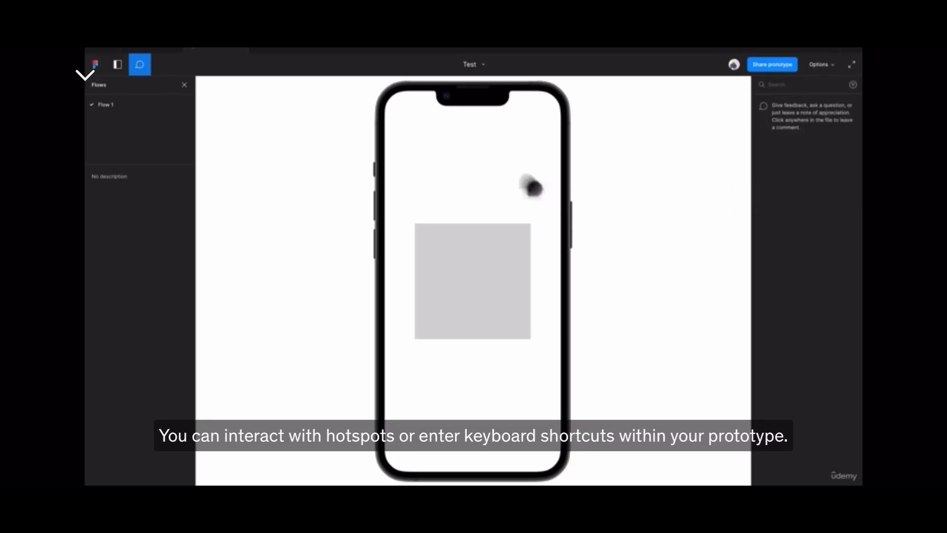
Leave comment mode and reveal the square's hotspot hint using empty areas of the prototype.
click(146, 62)
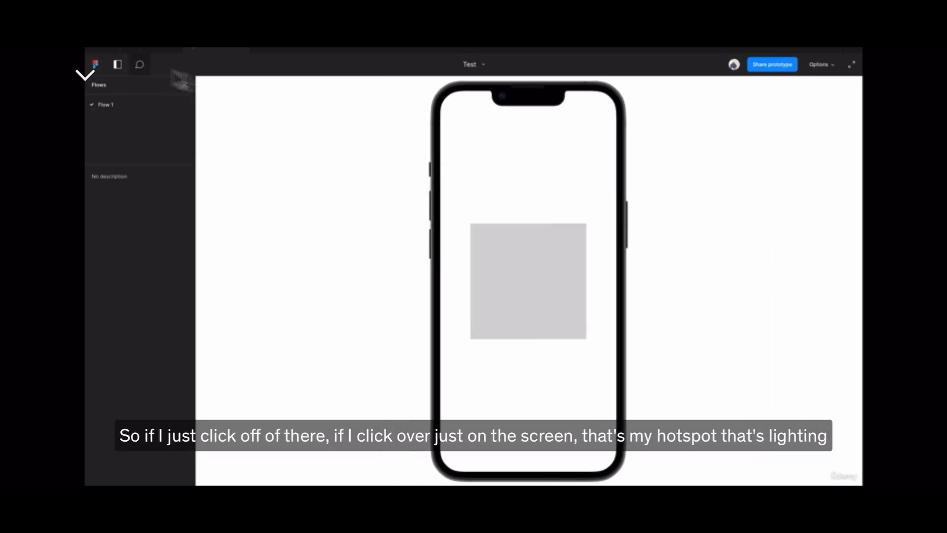
click(523, 170)
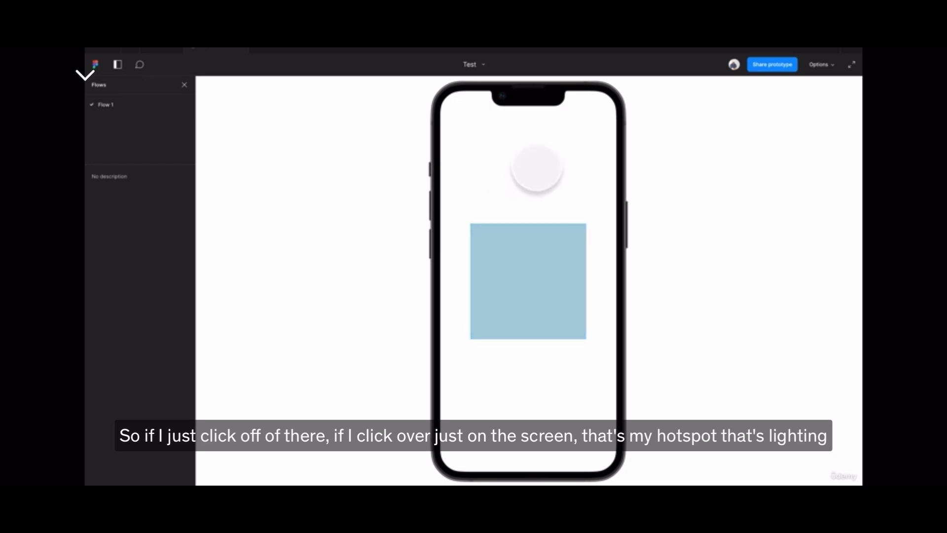
click(537, 170)
click(575, 169)
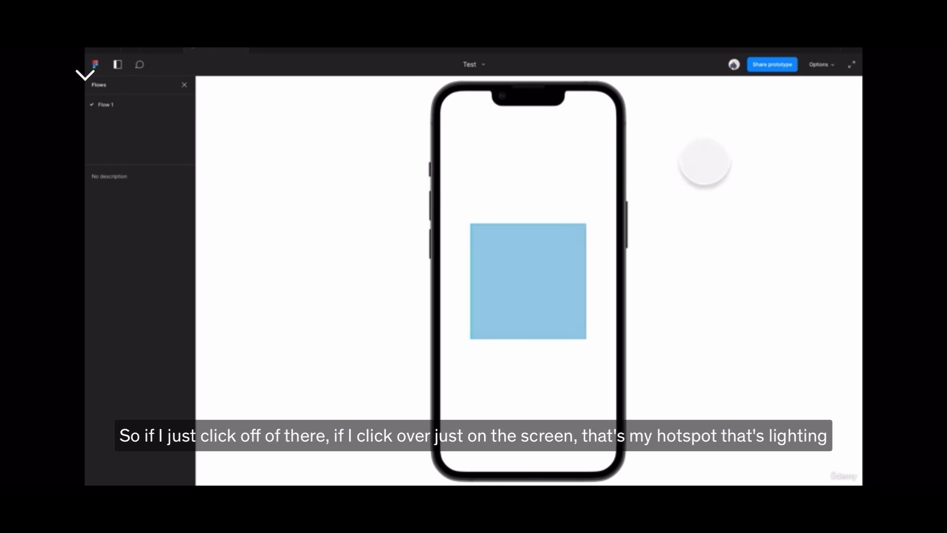
click(706, 163)
click(696, 294)
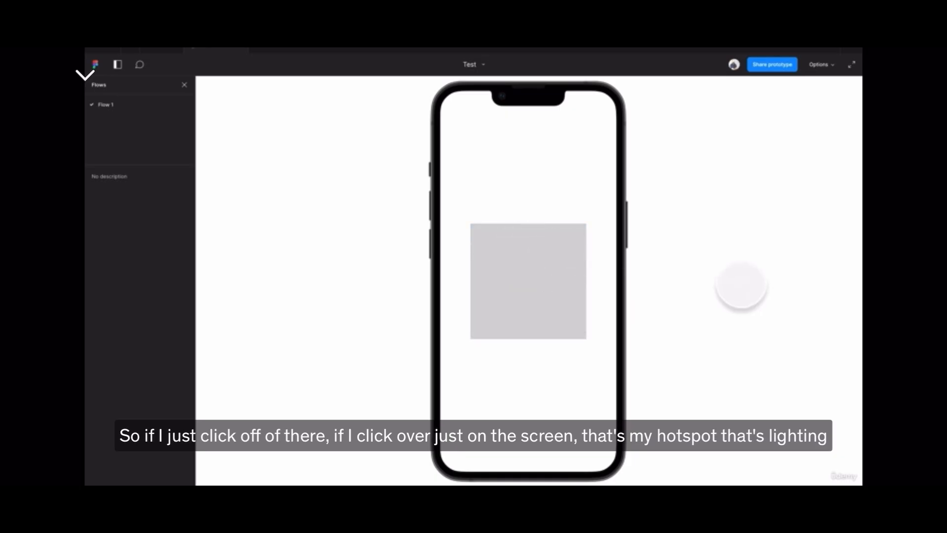
click(741, 285)
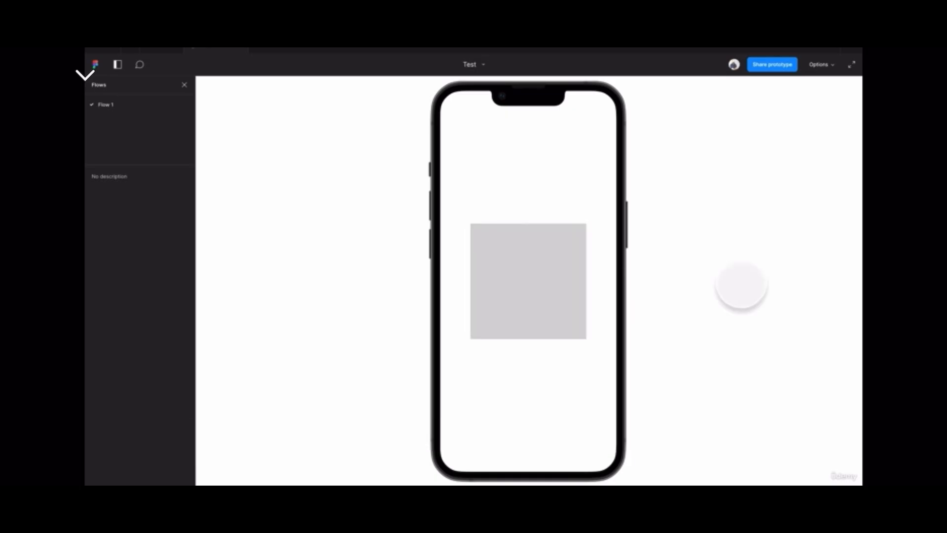
Step forward and back repeatedly between the square and circle screens using the presentation's keyboard navigation.
key(Right)
key(Left)
key(Right)
key(Left)
key(Right)
key(Left)
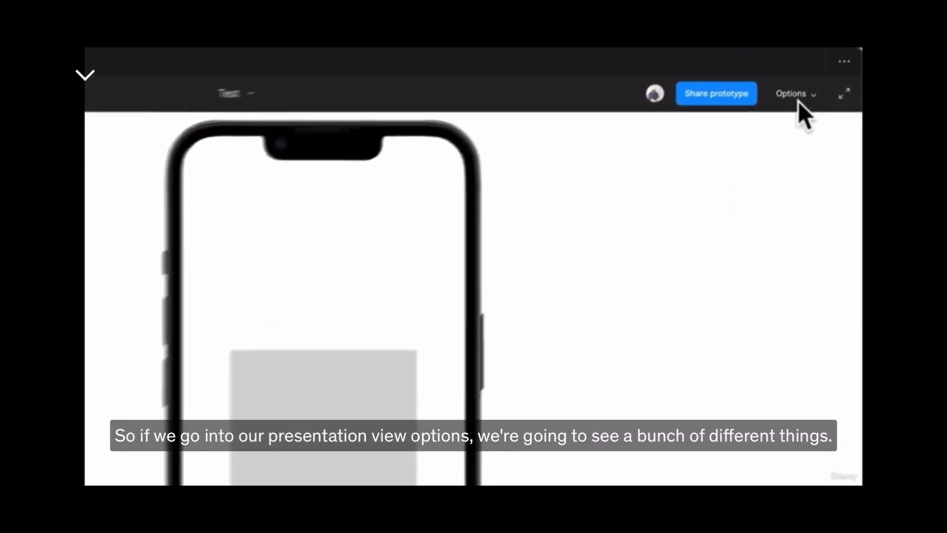
Try the Actual size (100%) scaling for the presentation and switch back to Fit to screen.
click(795, 98)
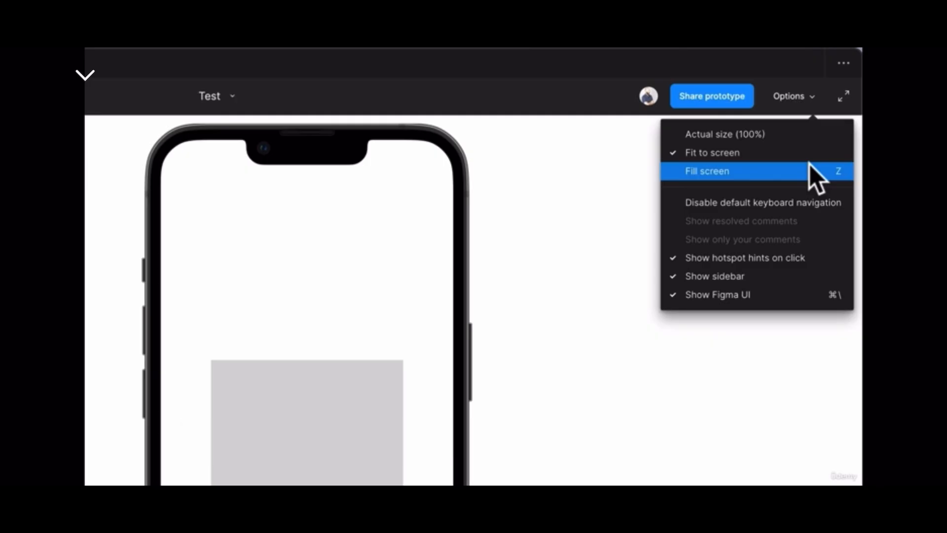
click(812, 136)
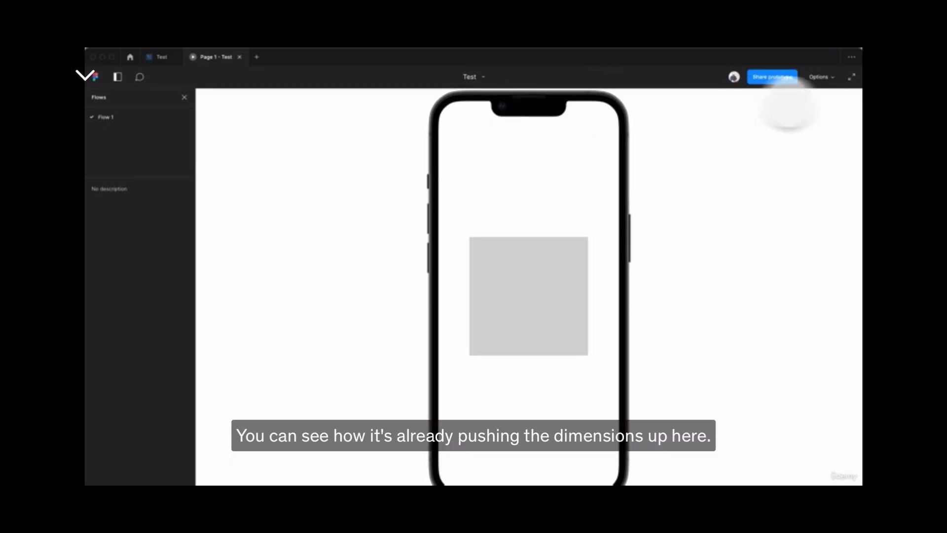
click(818, 77)
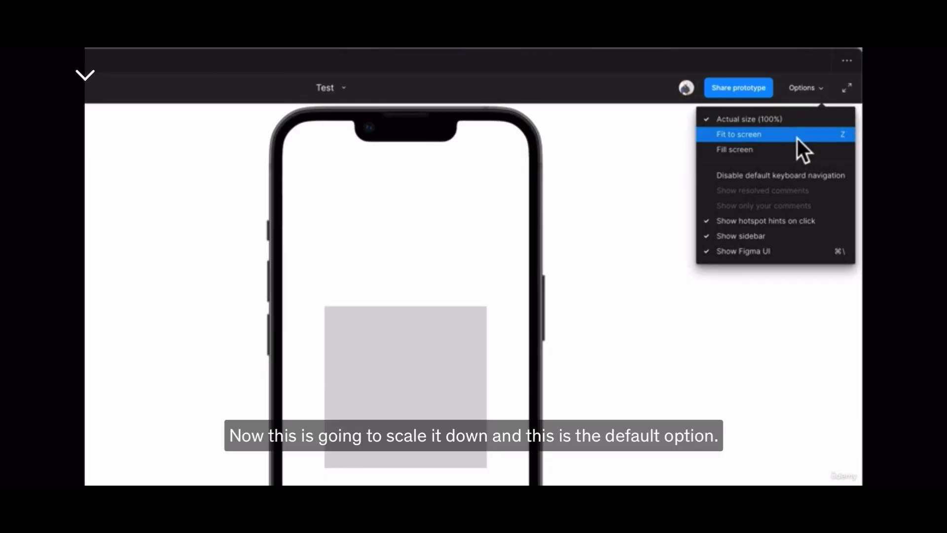
click(798, 138)
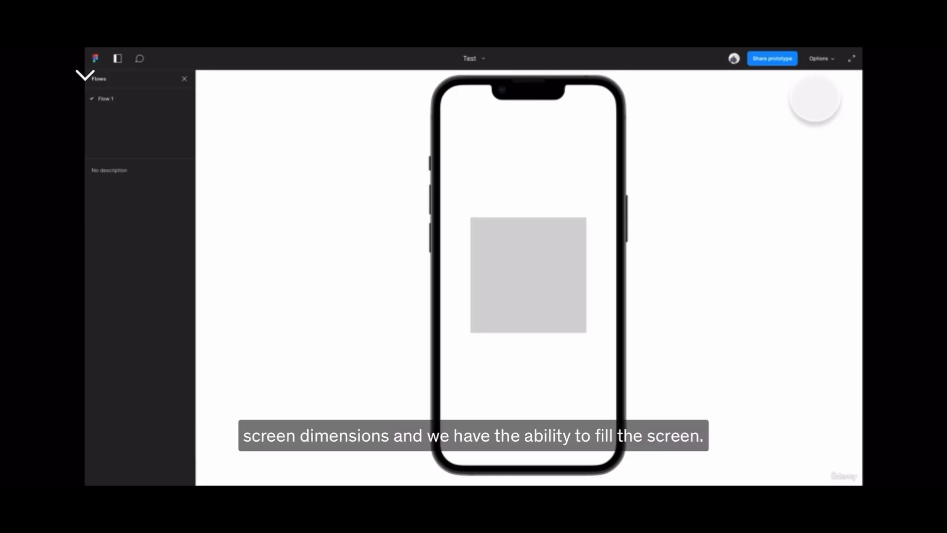
Set the presentation scaling to Fill screen and reopen the view options.
click(830, 60)
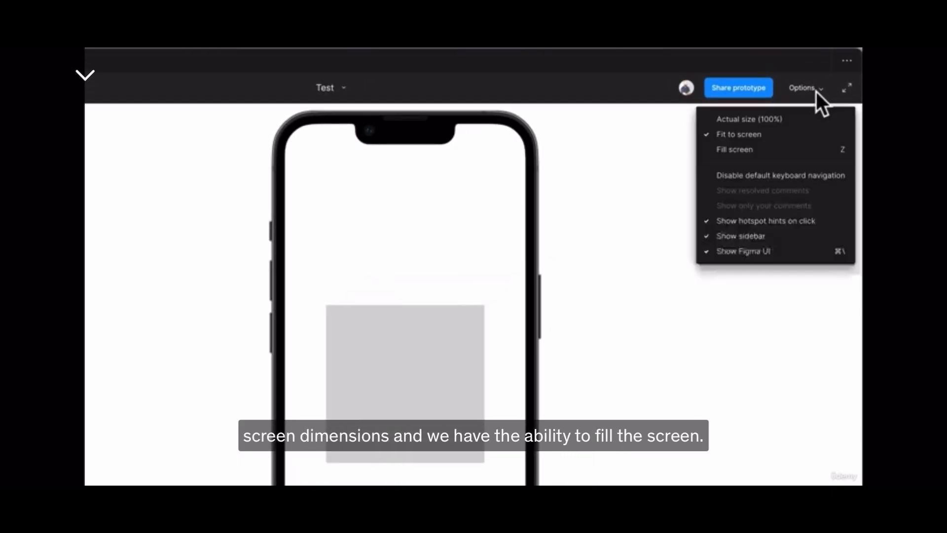
click(807, 148)
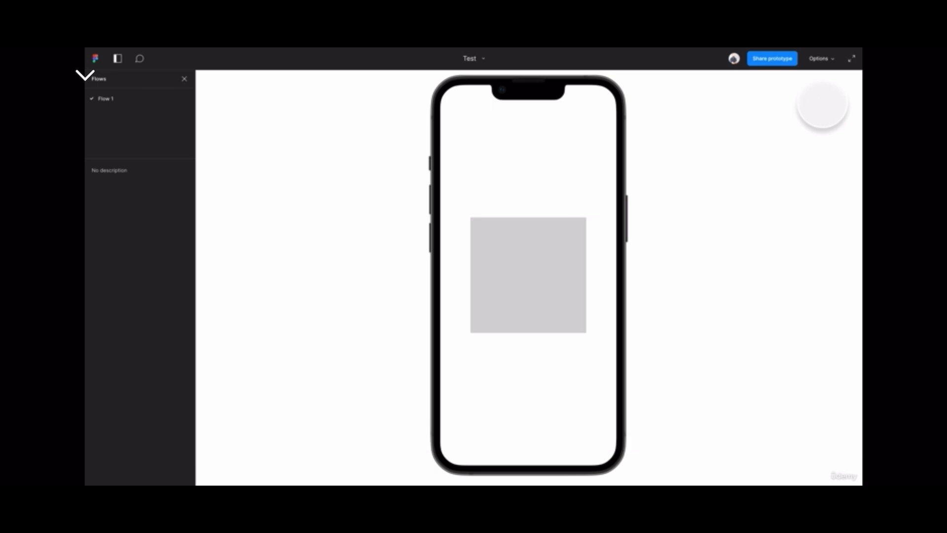
click(817, 59)
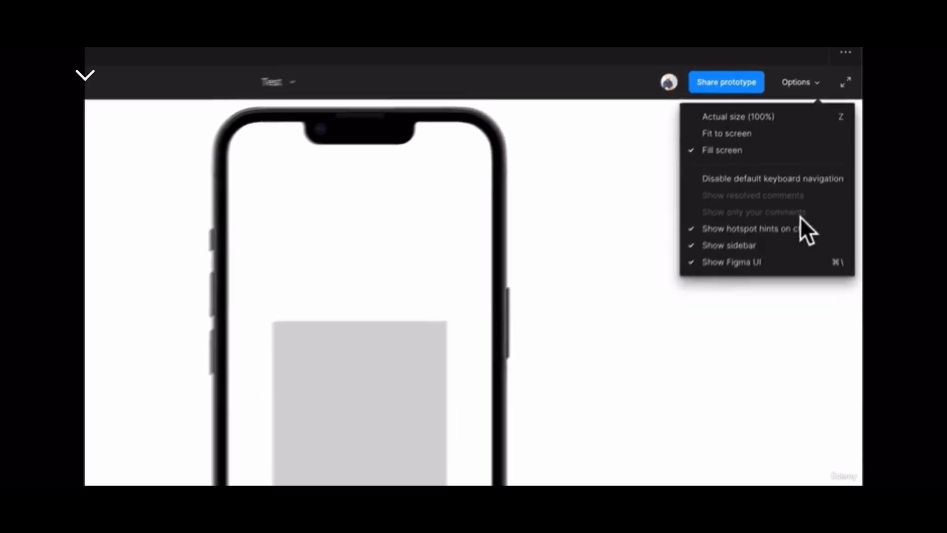
Disable the default keyboard navigation for the presentation and turn it back on.
click(810, 178)
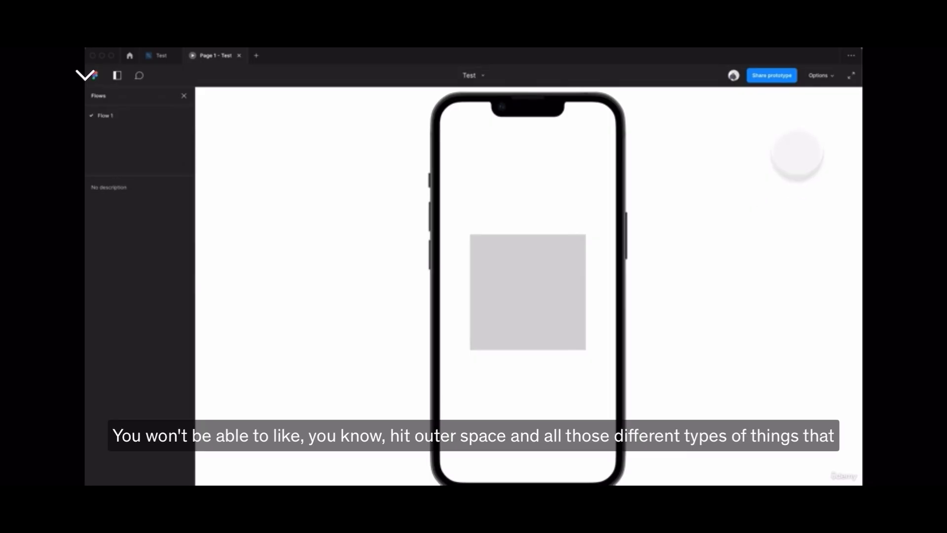
click(819, 76)
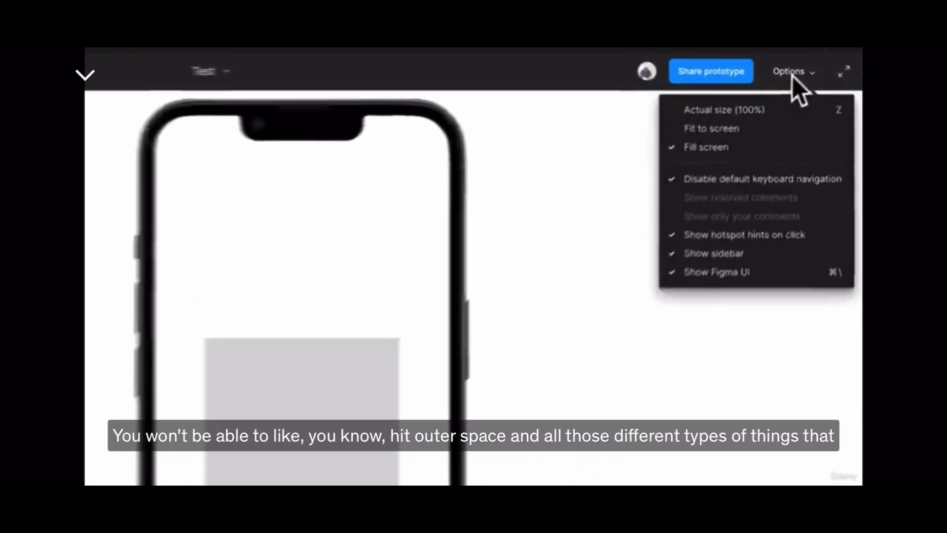
click(770, 185)
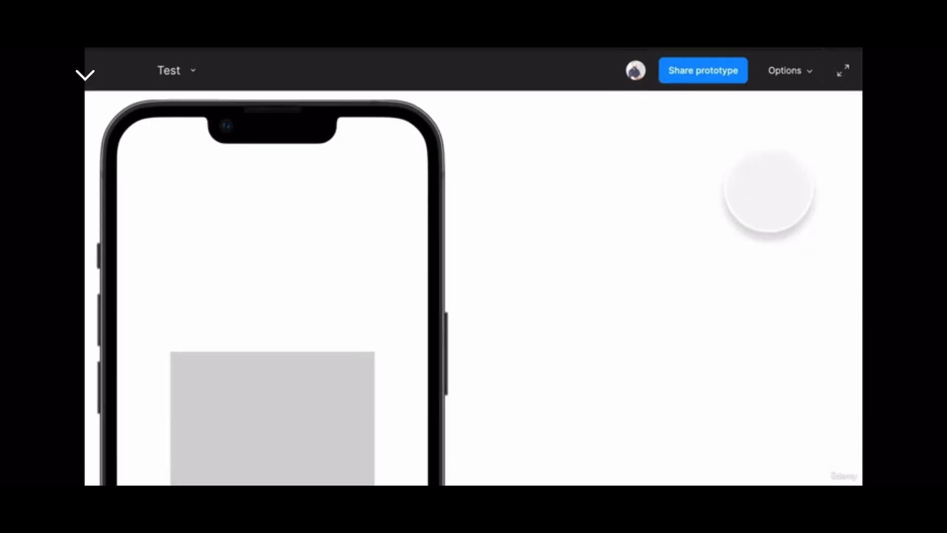
Turn off hotspot hints on click, test the prototype without them, and switch the hints back on.
click(787, 78)
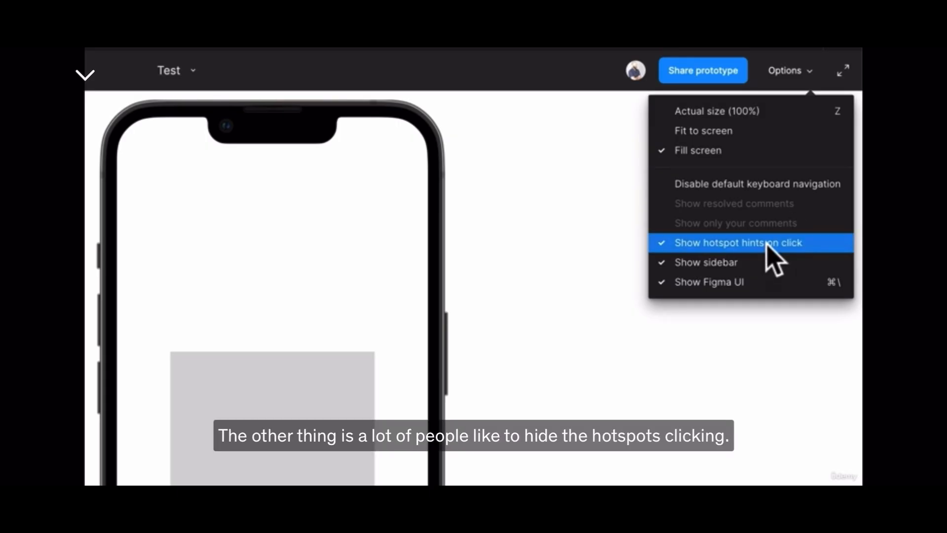
click(556, 324)
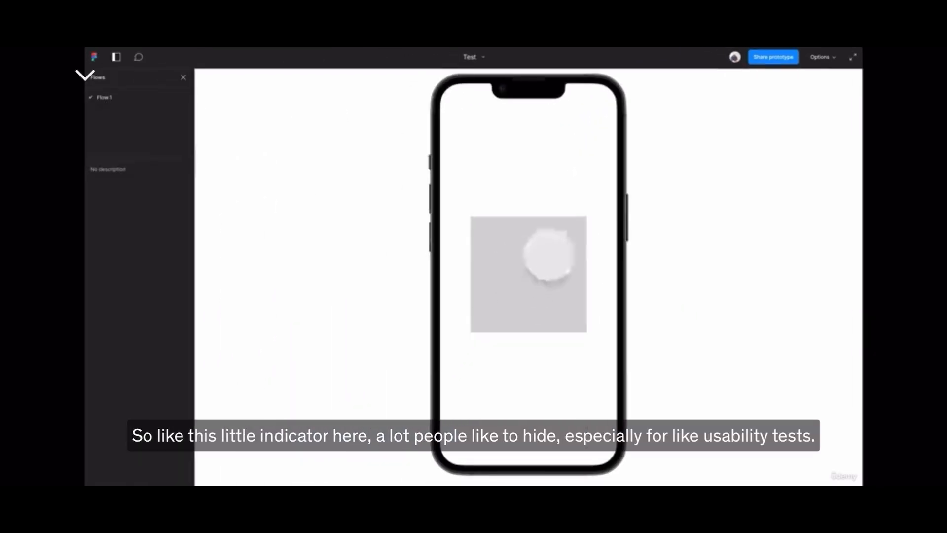
click(825, 58)
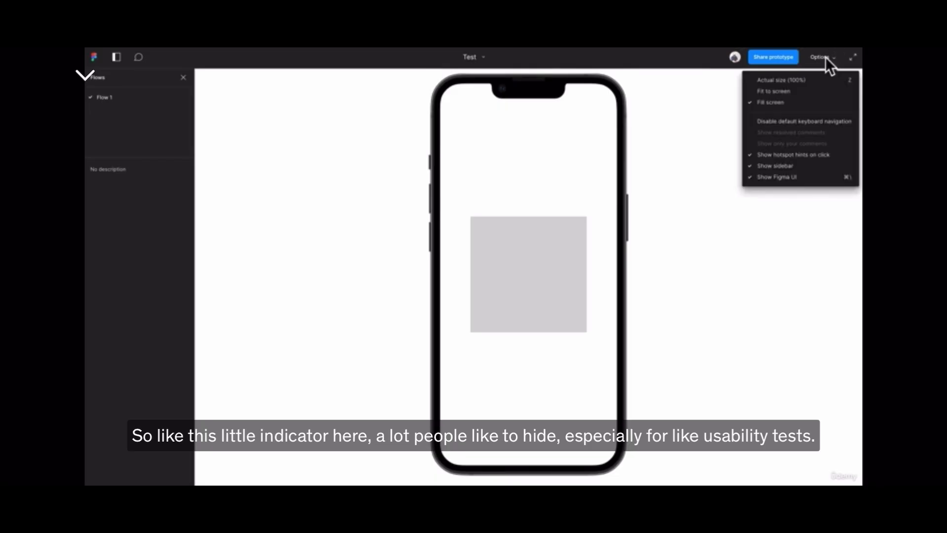
click(789, 154)
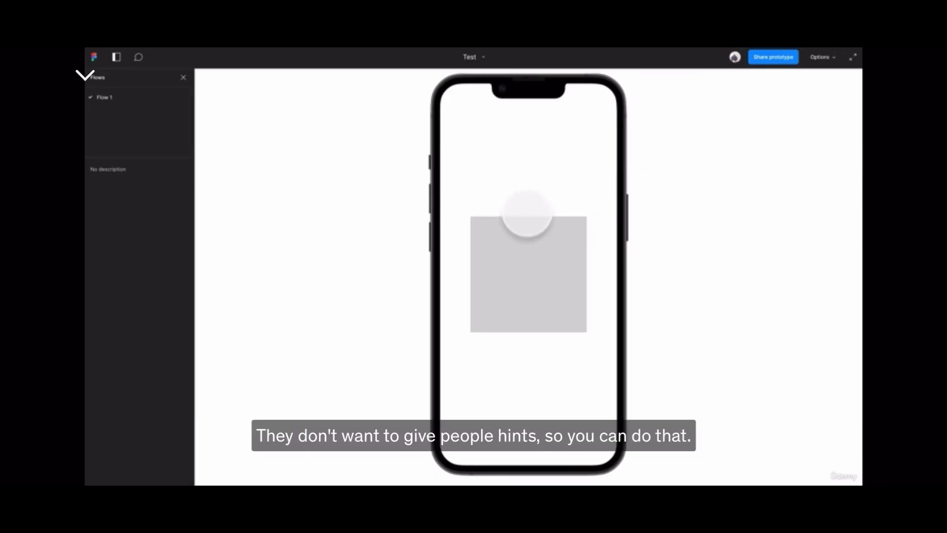
click(554, 250)
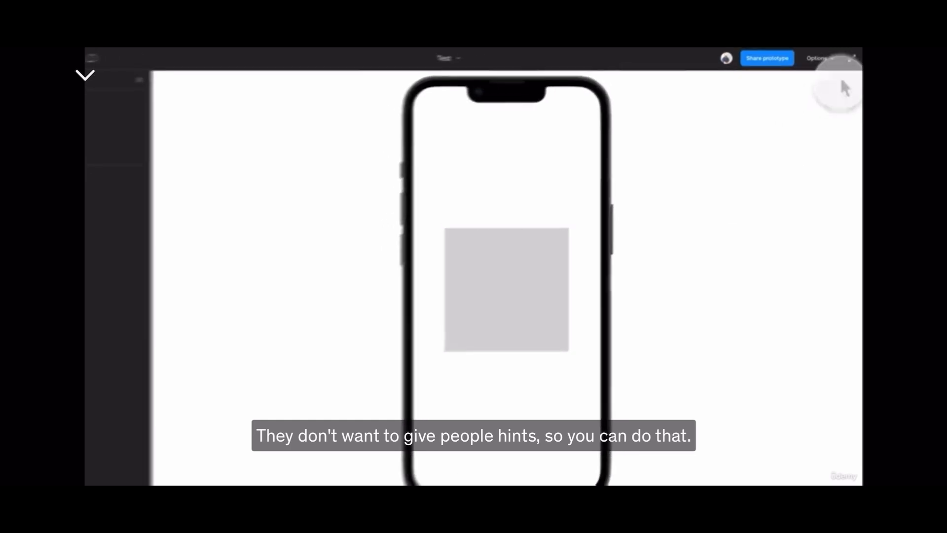
click(816, 58)
click(767, 209)
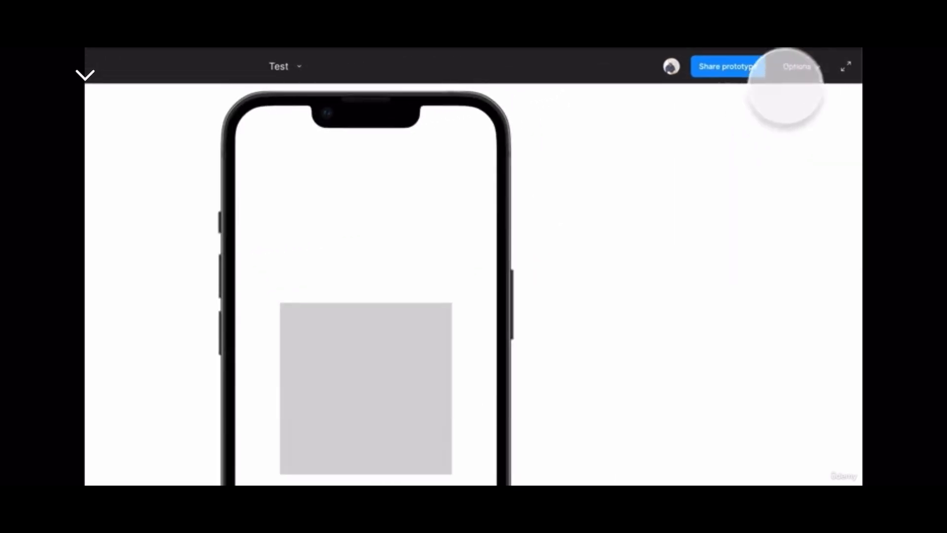
Hide the presentation sidebar through the view options, and toggle it open and closed once more.
click(792, 70)
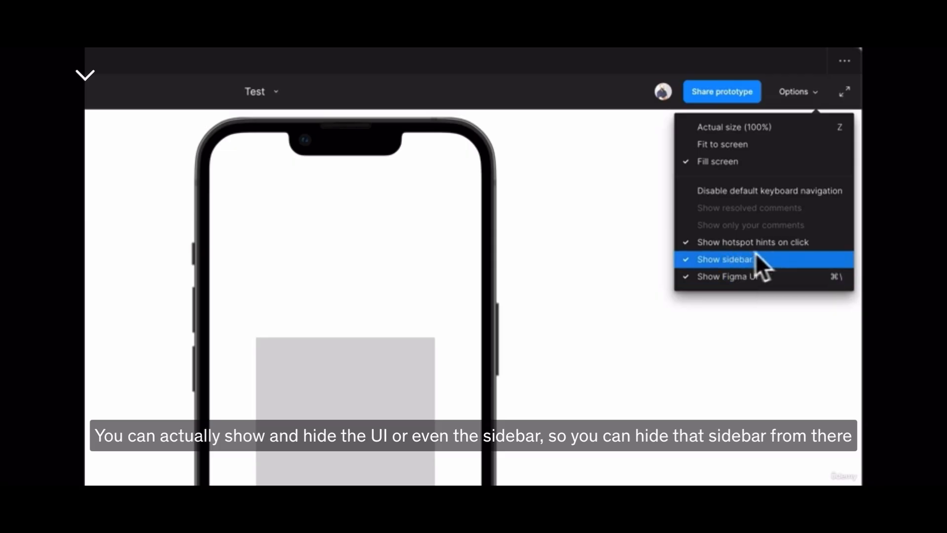
click(739, 257)
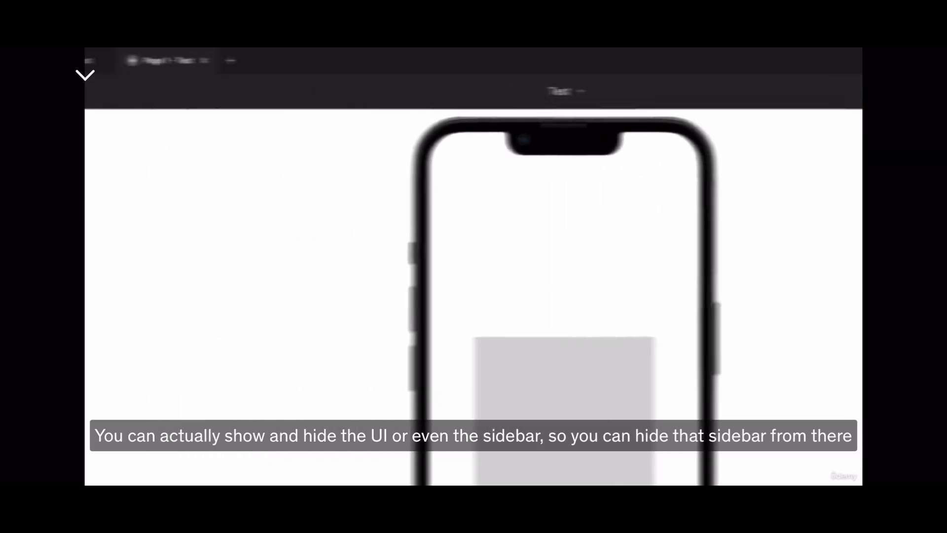
click(137, 91)
click(137, 88)
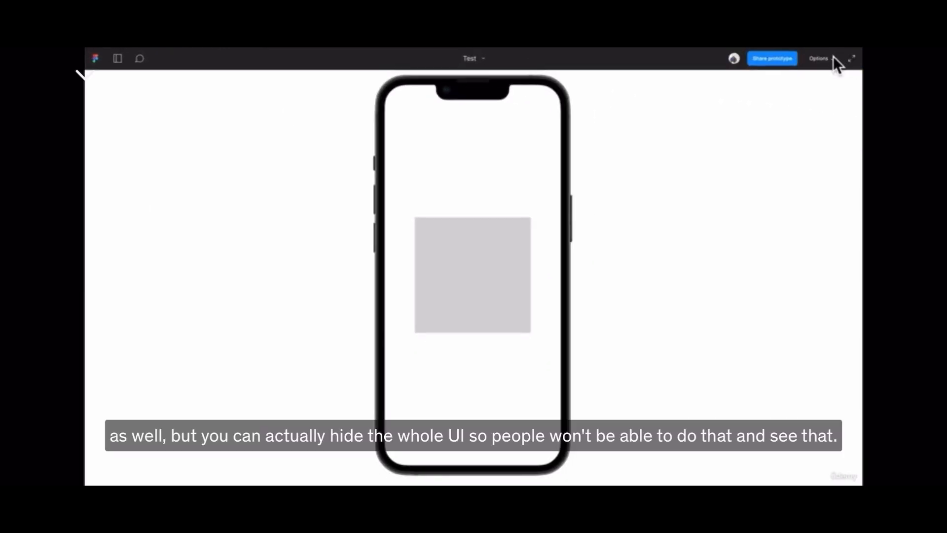
Hide the whole Figma UI around the prototype and bring it back.
click(835, 61)
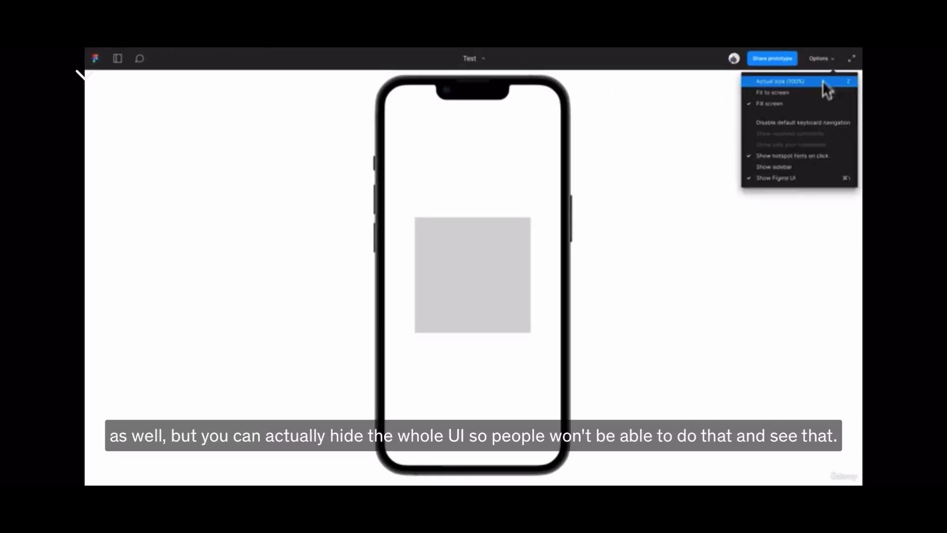
click(791, 177)
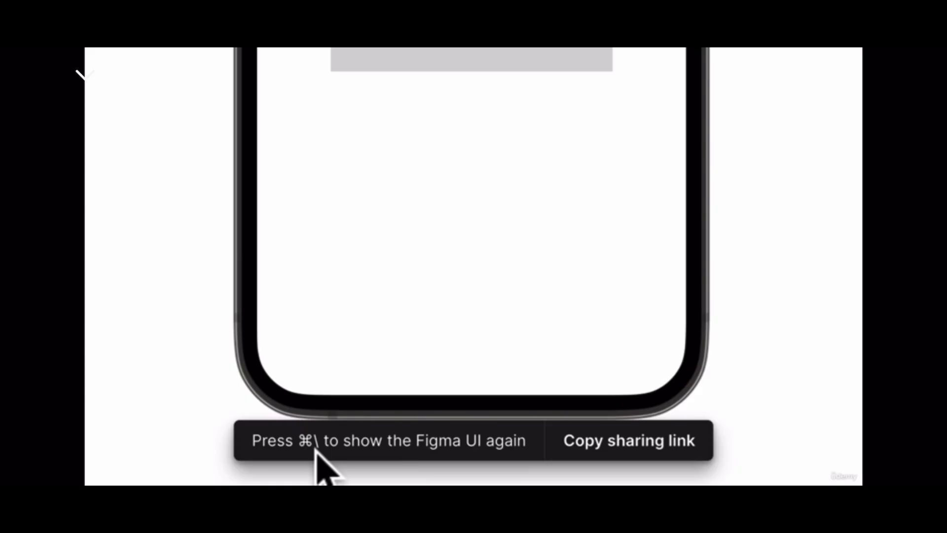
key(super+backslash)
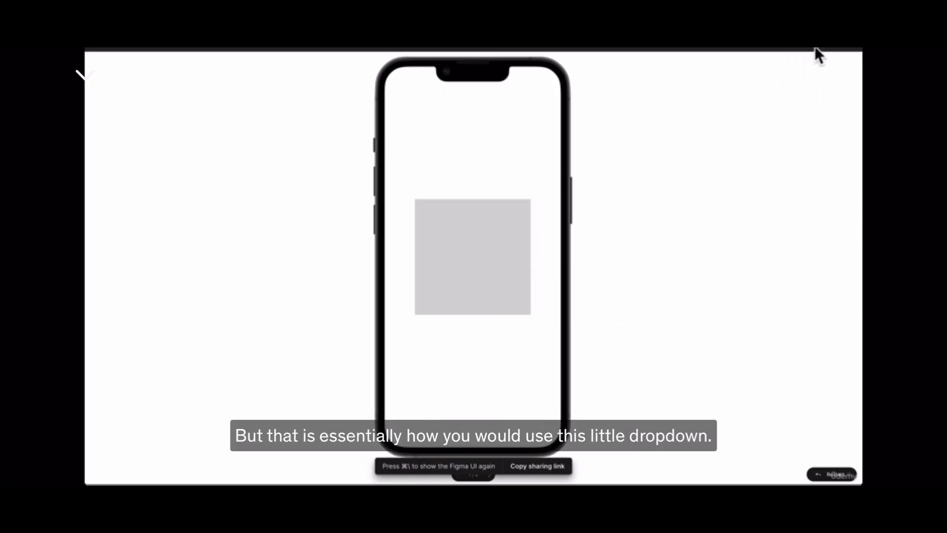
Review and close the view options, and switch the presentation to full screen.
click(829, 48)
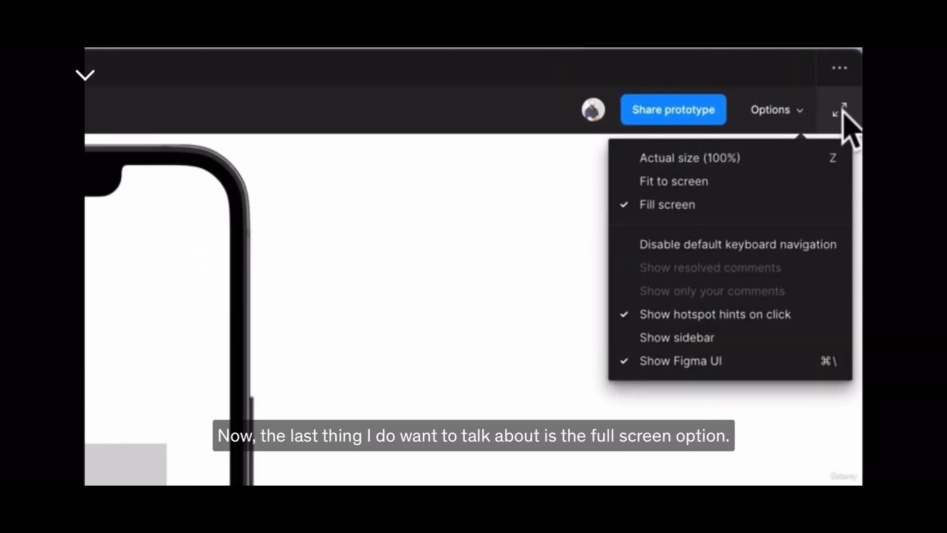
click(784, 362)
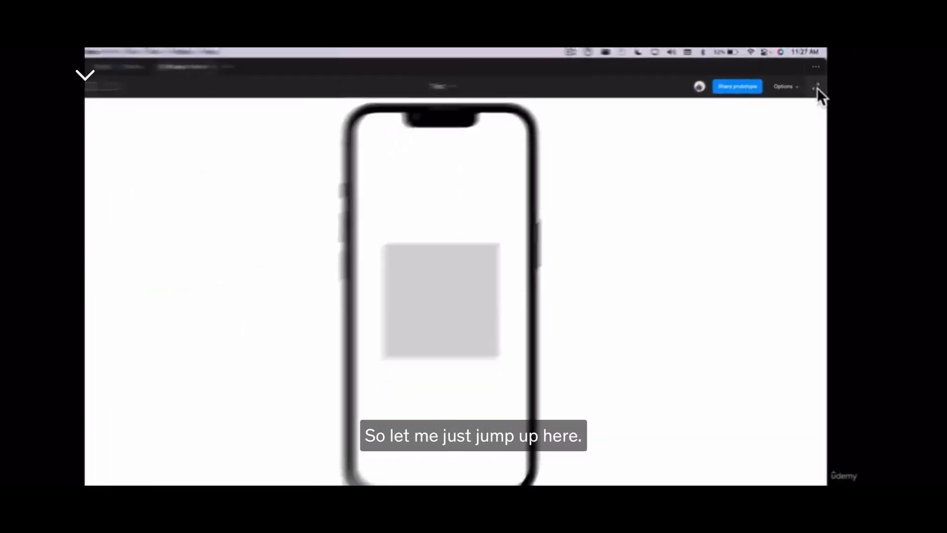
click(815, 85)
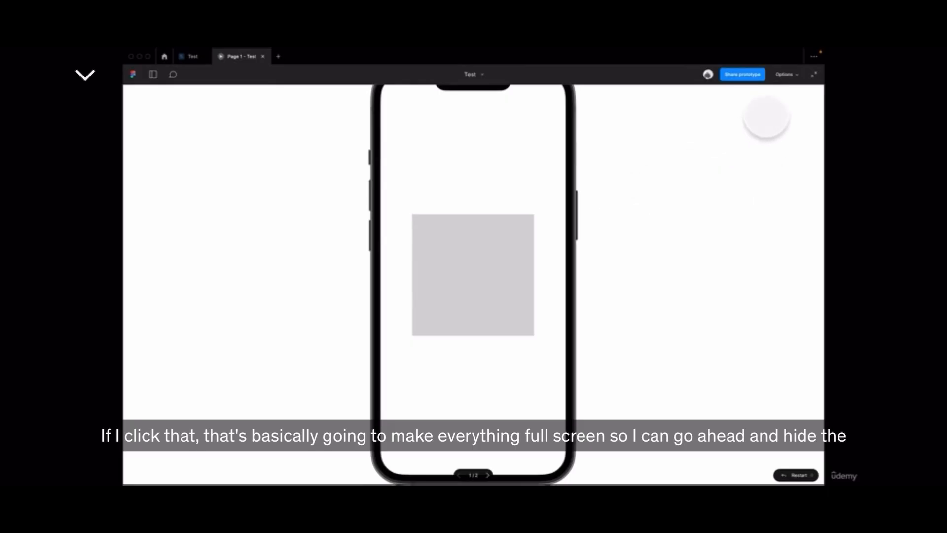
Hide the Figma UI in the full-screen presentation and show it again.
click(786, 75)
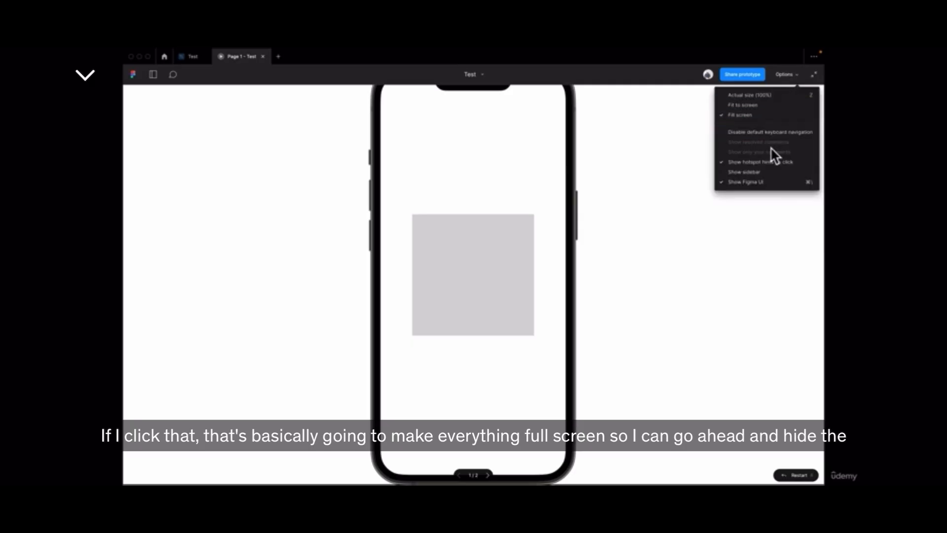
click(762, 182)
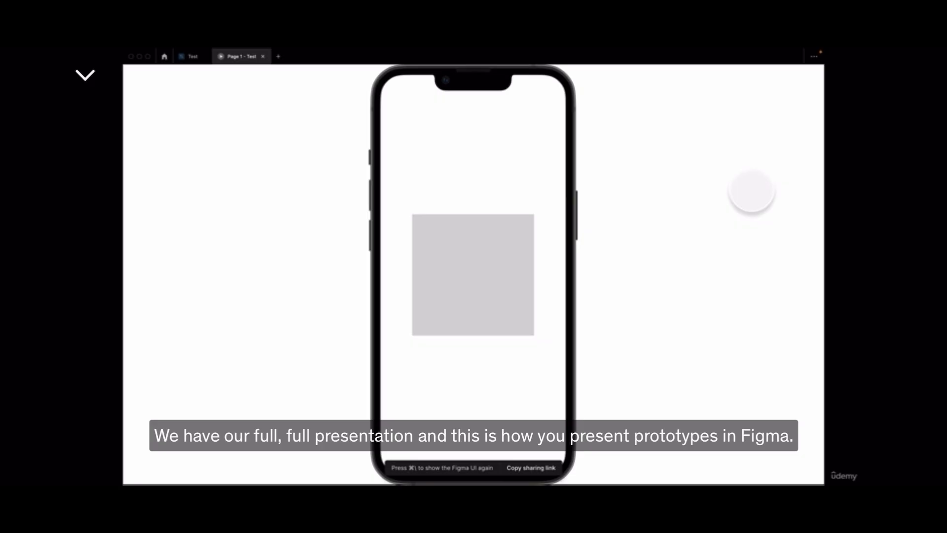
key(super+backslash)
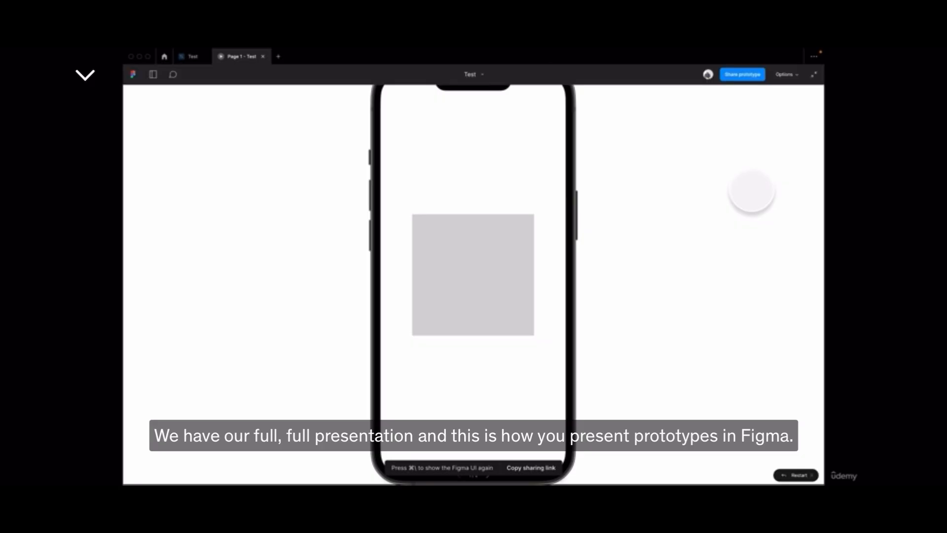